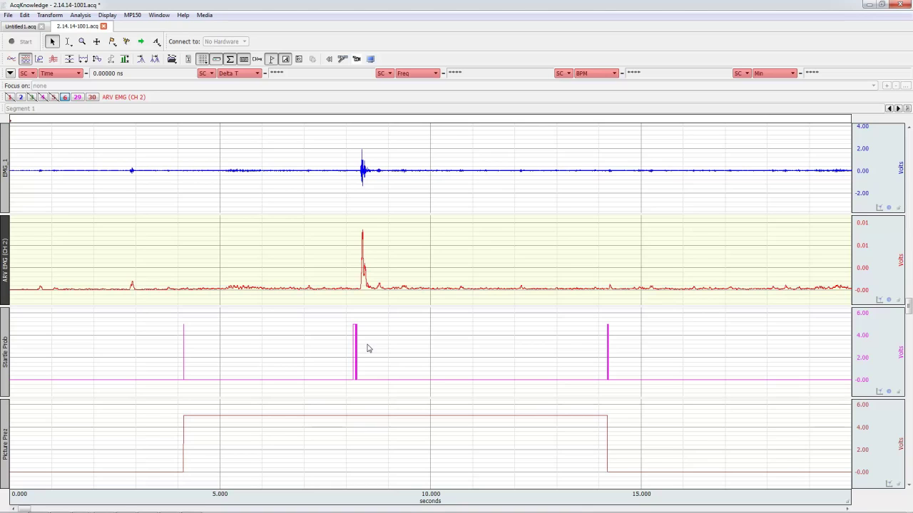
Set the graph's time scale to 0.25 seconds per division
{"action": "left_click", "coordinate": [426, 495]}
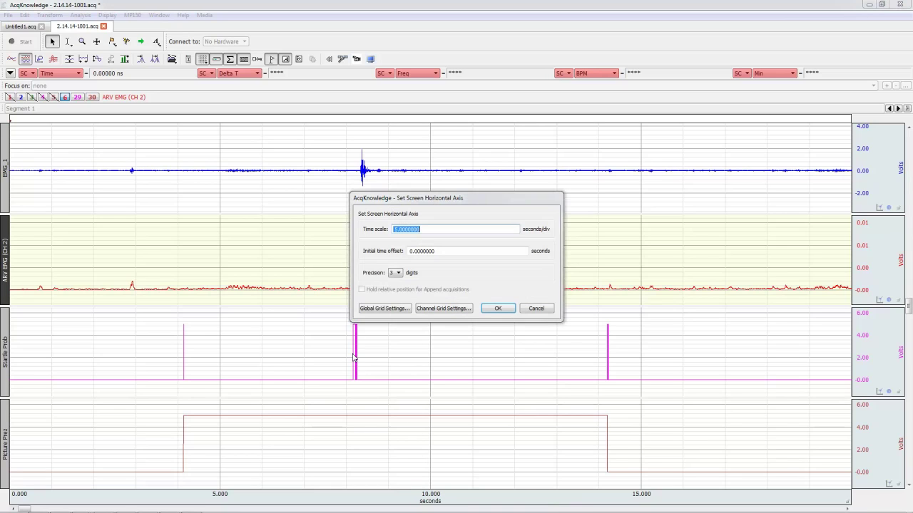
{"action": "type", "text": ".25"}
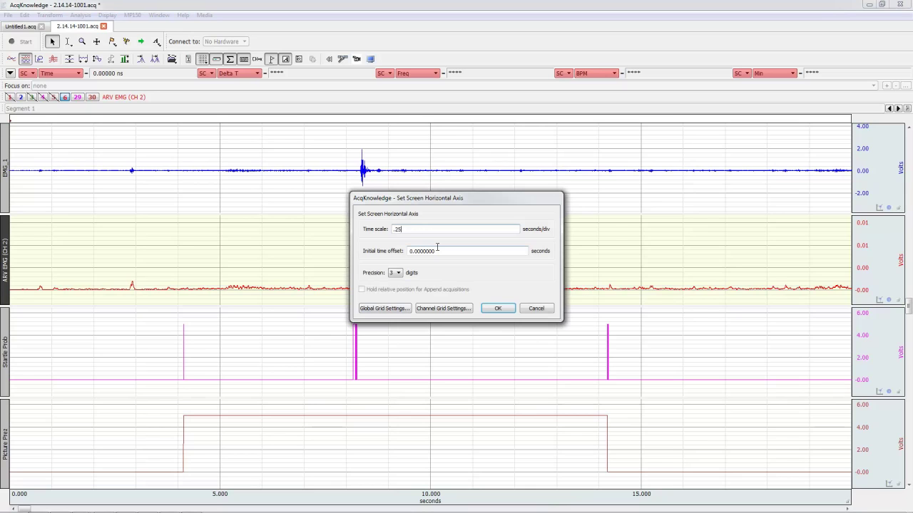
{"action": "key", "text": "Return"}
Bring the startle response near 189 s into view and select the Startle Prob and Picture Prez channels
{"action": "scroll", "coordinate": [472, 499], "scroll_direction": "right", "scroll_amount": 2}
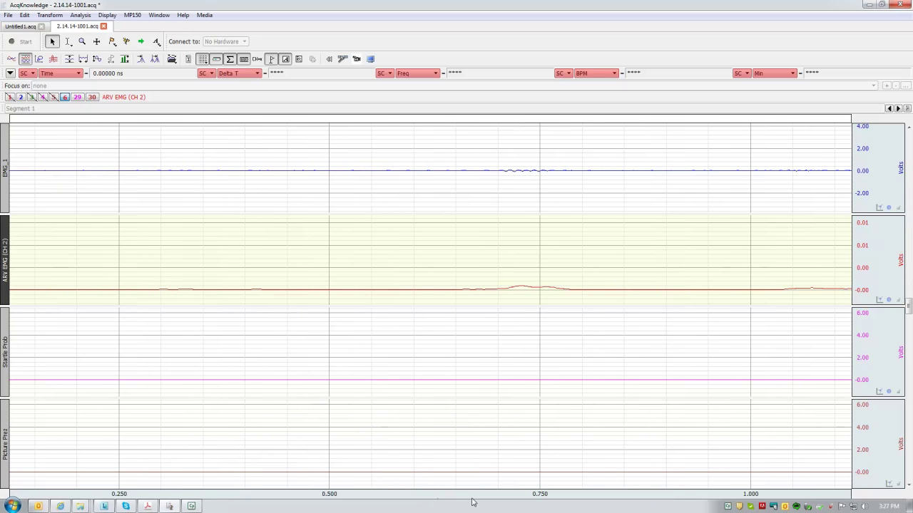
{"action": "scroll", "coordinate": [755, 495], "scroll_direction": "right", "scroll_amount": 4}
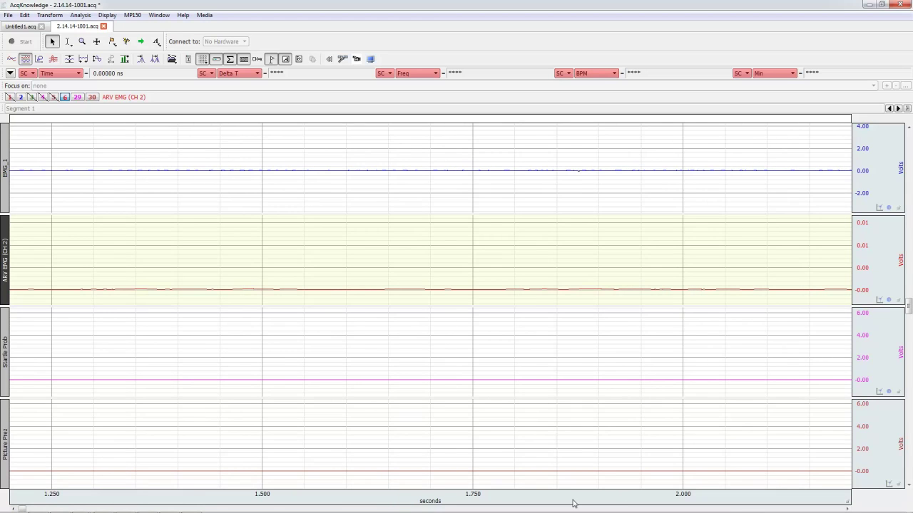
{"action": "scroll", "coordinate": [430, 503], "scroll_direction": "right", "scroll_amount": 12}
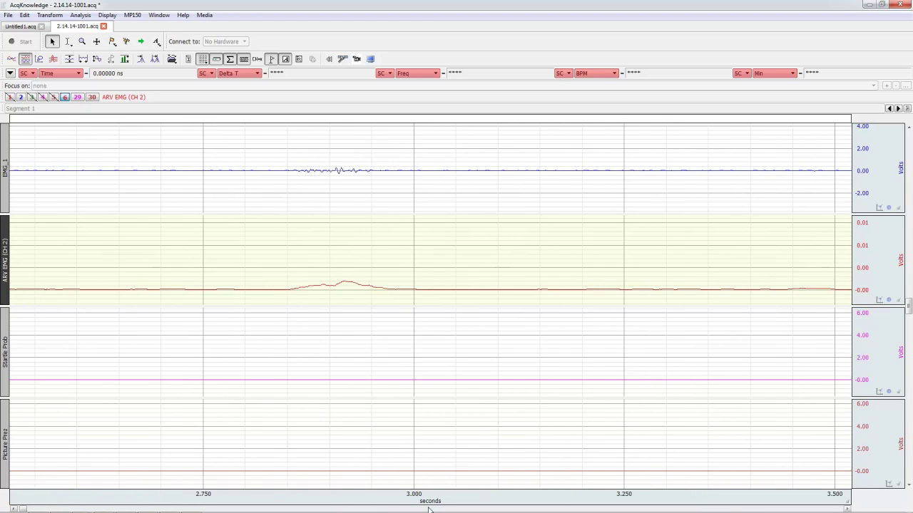
{"action": "scroll", "coordinate": [429, 509], "scroll_direction": "right", "scroll_amount": 10}
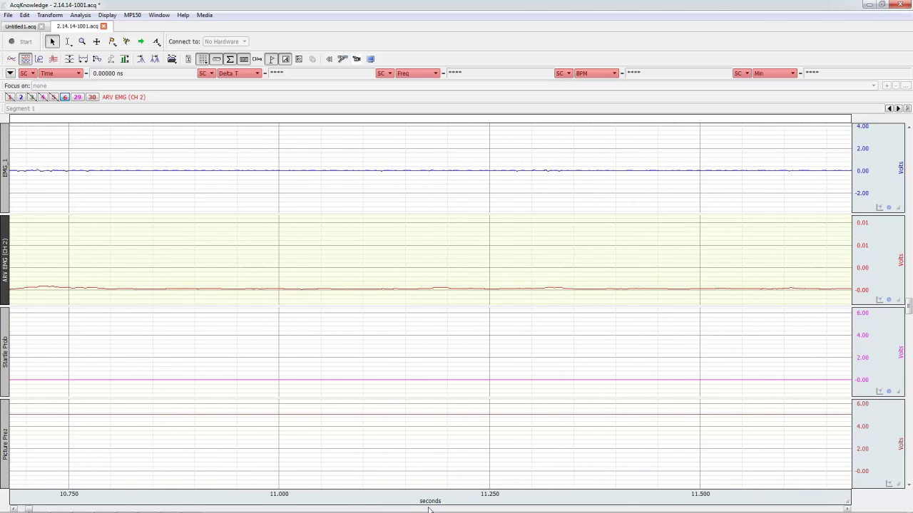
{"action": "scroll", "coordinate": [429, 509], "scroll_direction": "left", "scroll_amount": 1}
{"action": "scroll", "coordinate": [428, 508], "scroll_direction": "right", "scroll_amount": 1}
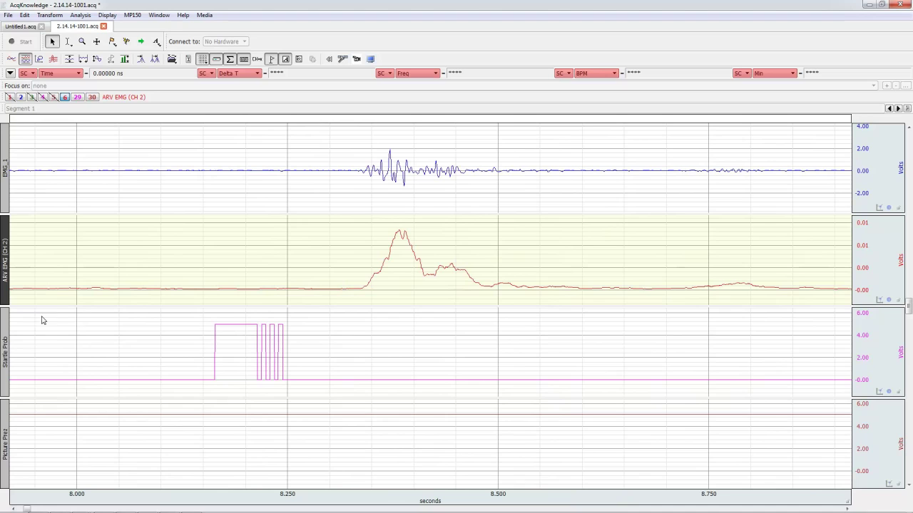
{"action": "scroll", "coordinate": [53, 372], "scroll_direction": "up", "scroll_amount": 1}
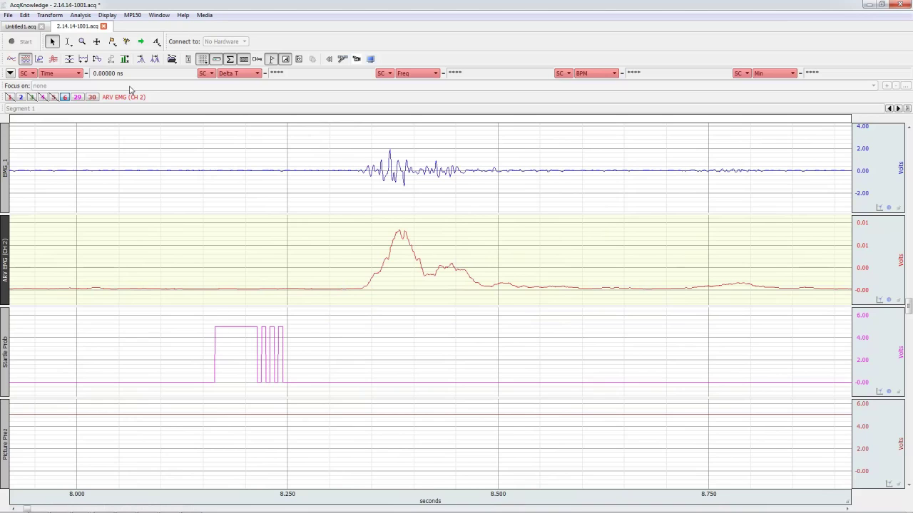
{"action": "left_click", "coordinate": [216, 364]}
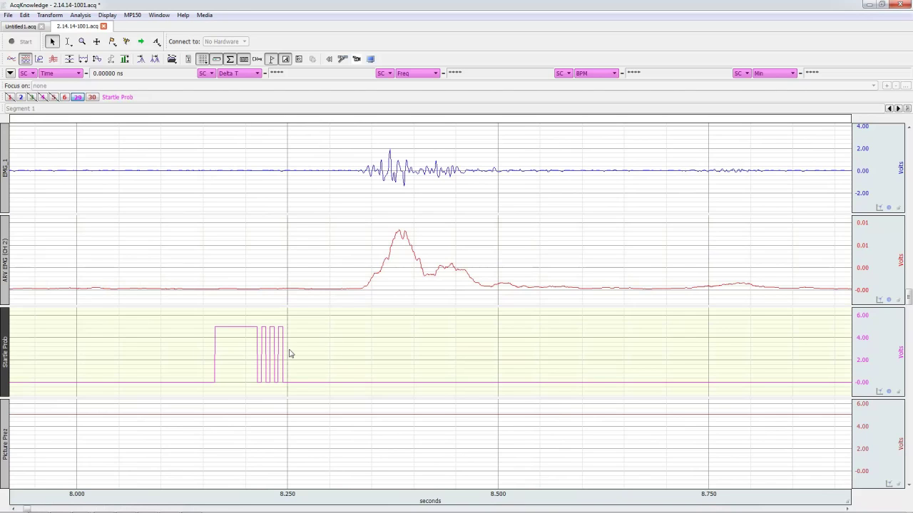
{"action": "left_click", "coordinate": [479, 465]}
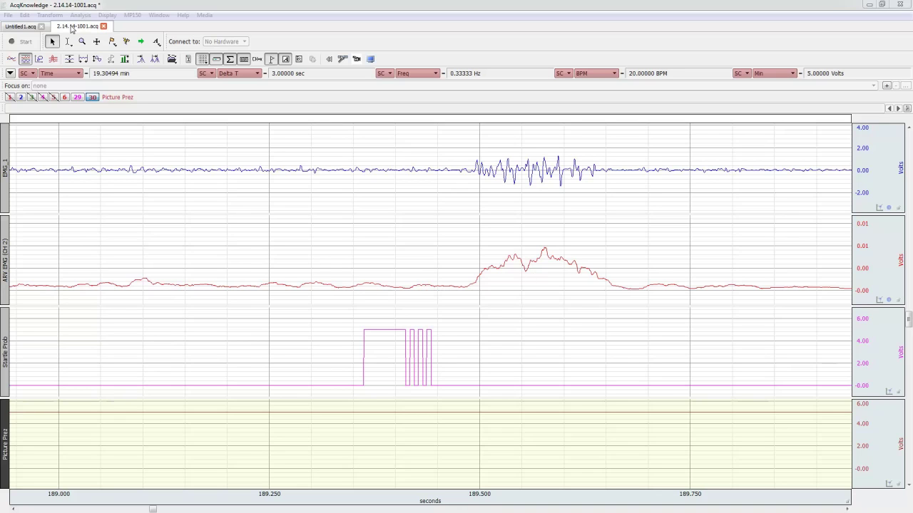
Change the time scale to 2, then 5 seconds per division, shifting back to show about 181–202 s
{"action": "double_click", "coordinate": [463, 496]}
{"action": "type", "text": "2"}
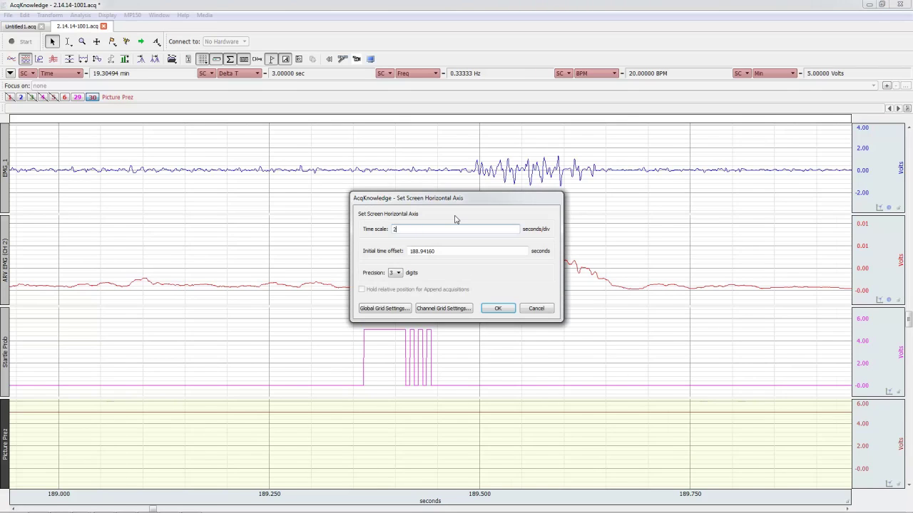
{"action": "key", "text": "Return"}
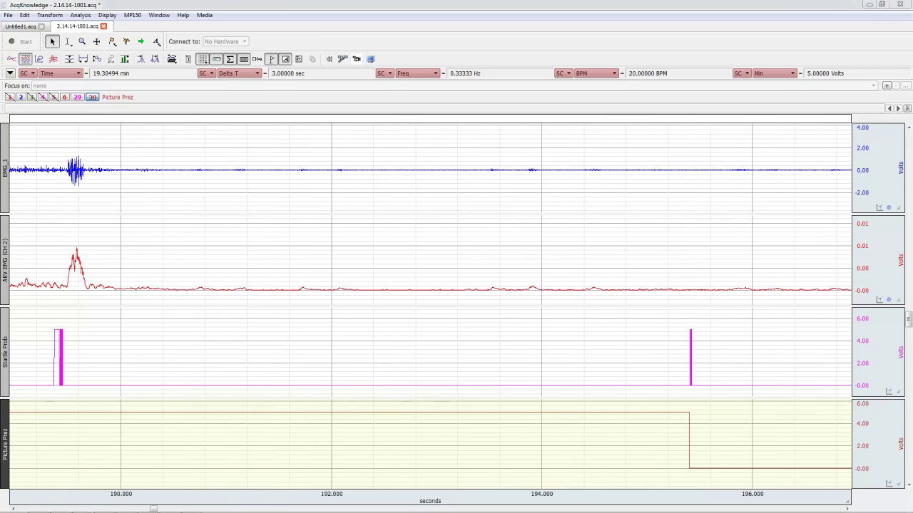
{"action": "left_click", "coordinate": [13, 507]}
{"action": "left_click", "coordinate": [13, 508]}
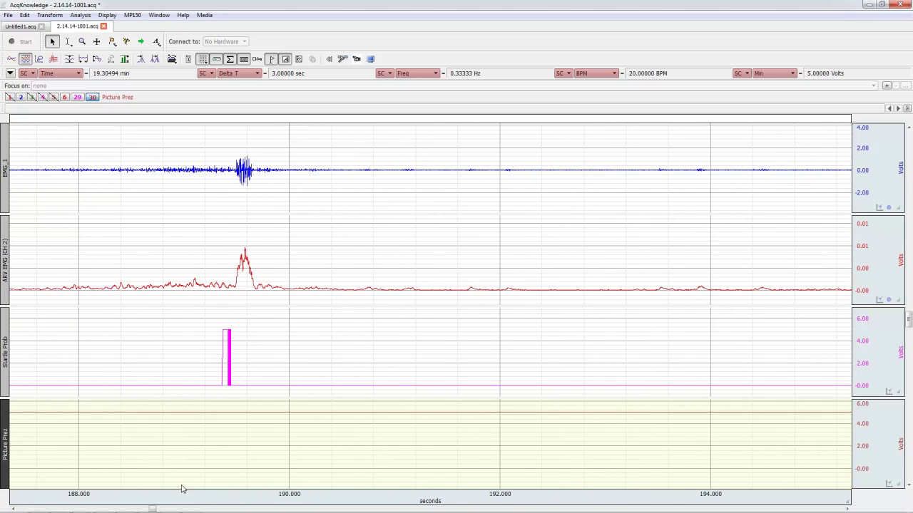
{"action": "double_click", "coordinate": [461, 501]}
{"action": "type", "text": "5"}
{"action": "key", "text": "Return"}
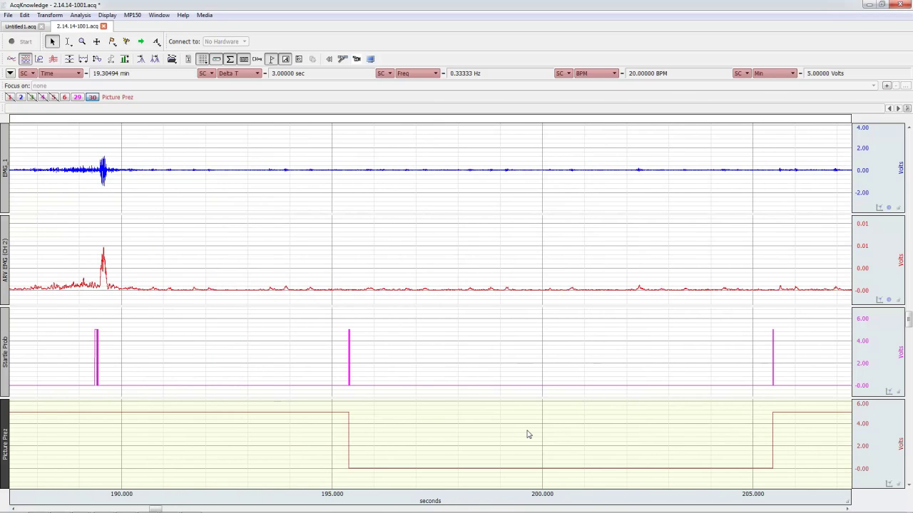
{"action": "left_click", "coordinate": [13, 508]}
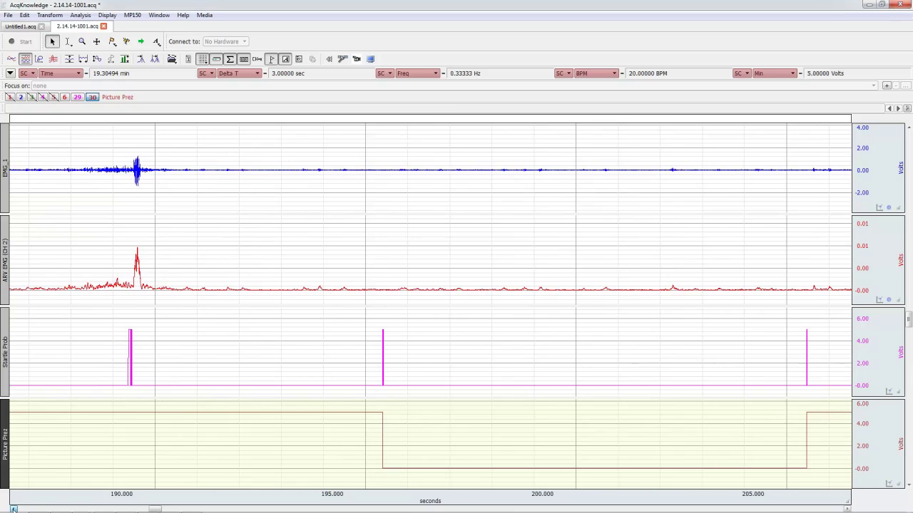
{"action": "left_click", "coordinate": [13, 508]}
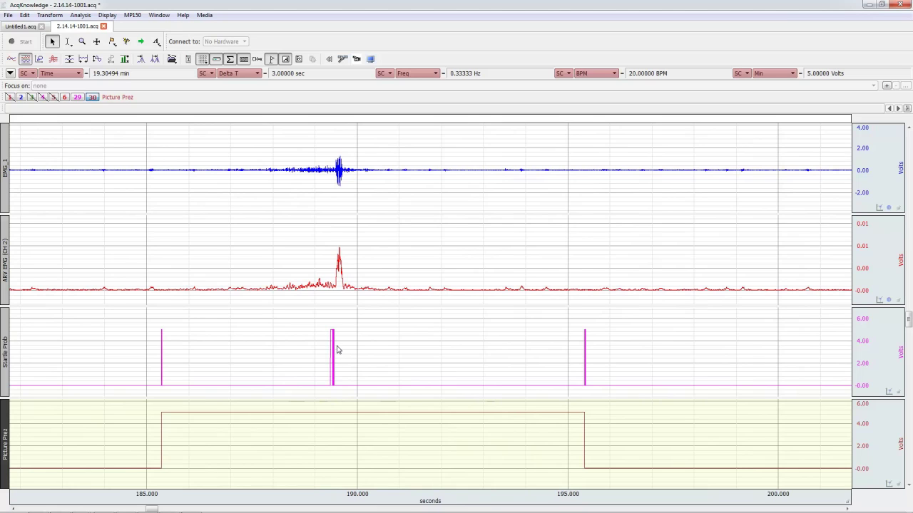
Open Analysis > Find Cycle and find peaks in CH30 Picture Prez above a 3.00000 level
{"action": "left_click", "coordinate": [81, 16]}
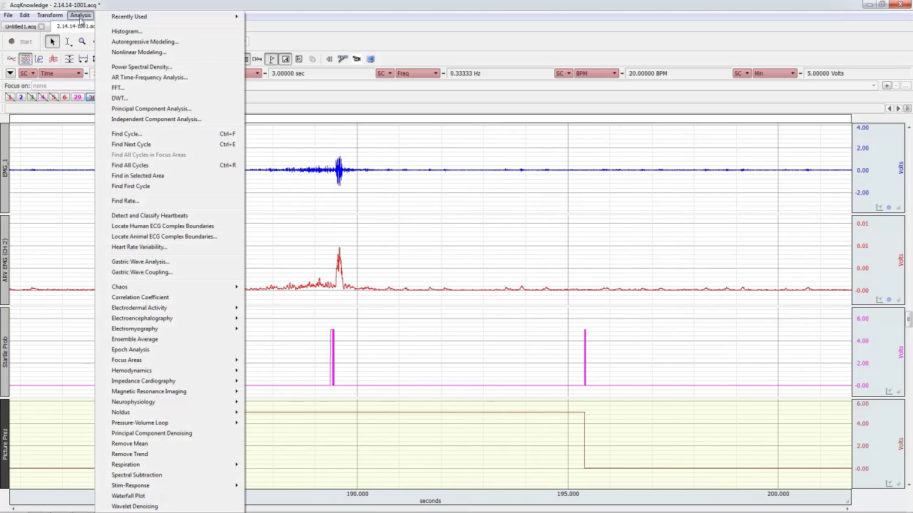
{"action": "left_click", "coordinate": [125, 134]}
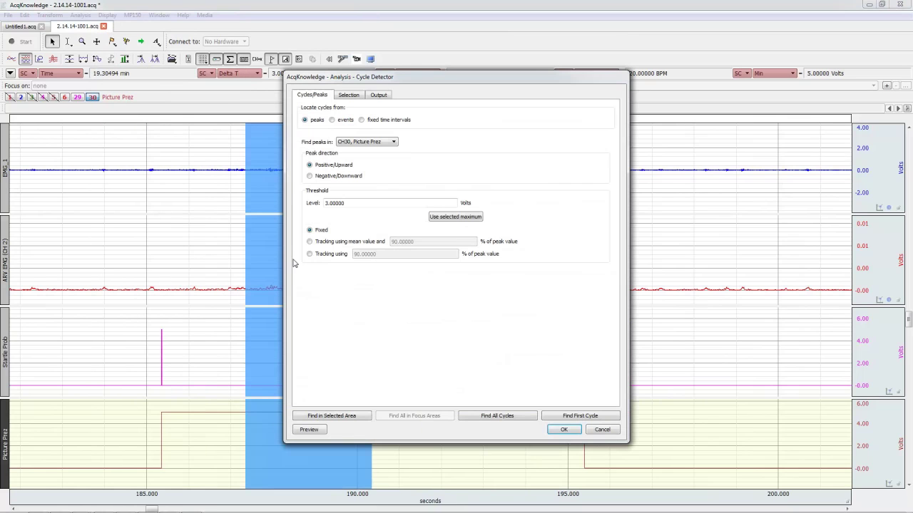
{"action": "left_click_drag", "start_coordinate": [412, 71], "coordinate": [601, 103]}
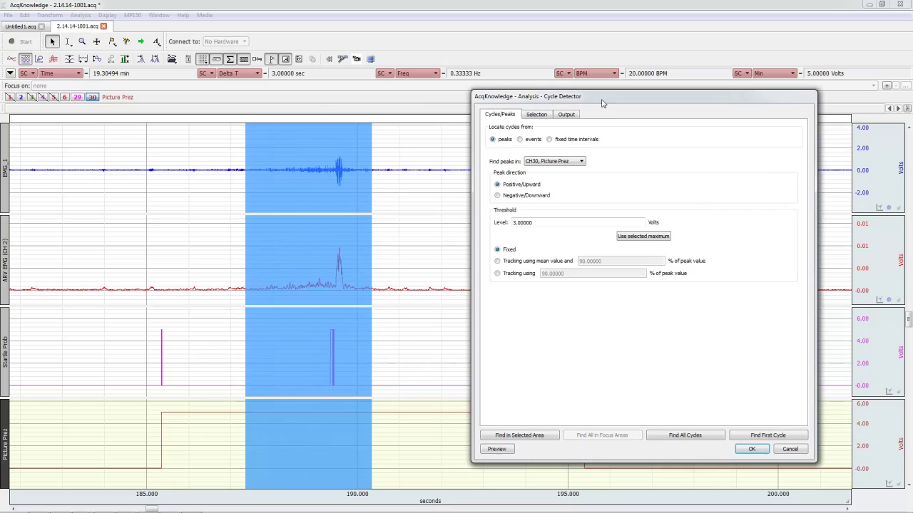
{"action": "left_click", "coordinate": [549, 164]}
{"action": "left_click", "coordinate": [552, 215]}
{"action": "left_click_drag", "start_coordinate": [534, 222], "coordinate": [492, 225]}
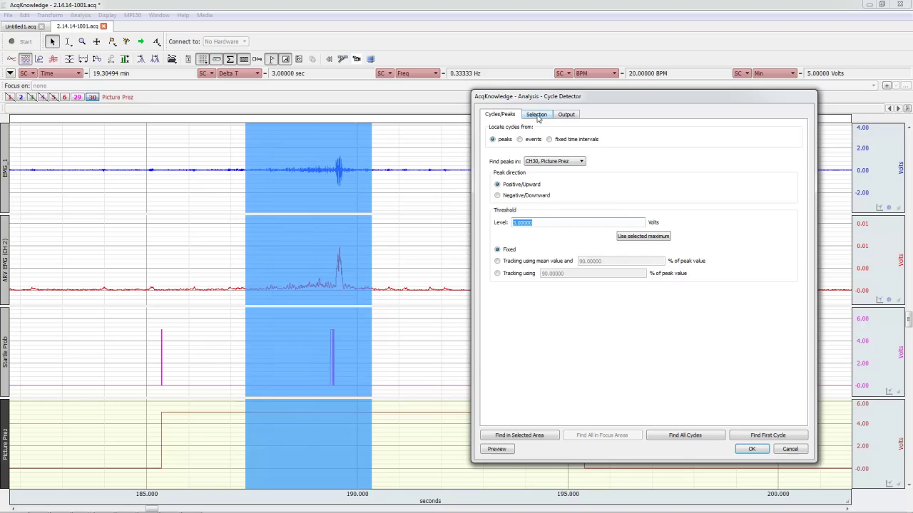
Set the cycle selection edges to current peak +2 and +5 seconds, and move the cursor to origin
{"action": "left_click", "coordinate": [537, 115]}
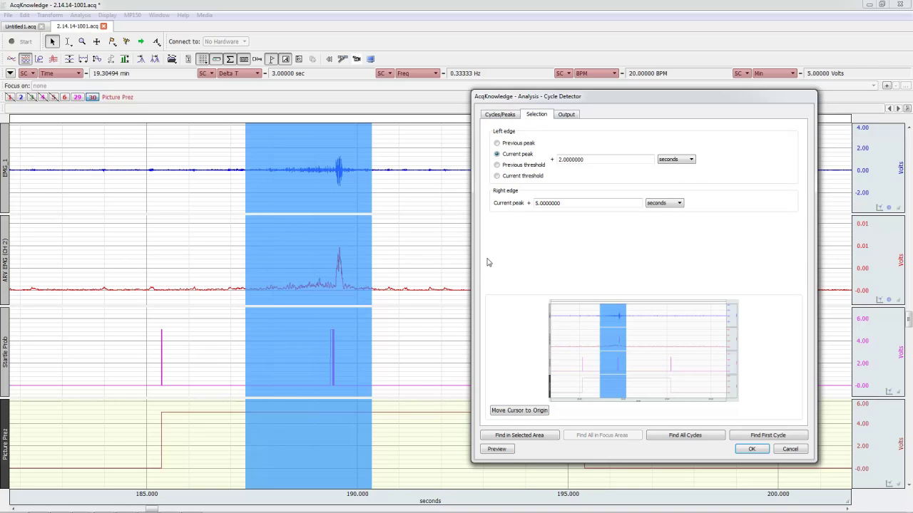
{"action": "double_click", "coordinate": [589, 160]}
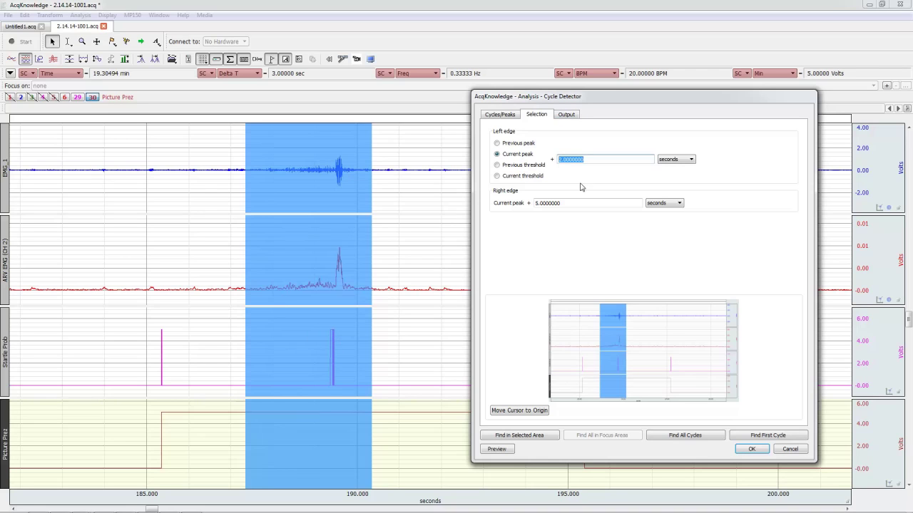
{"action": "left_click", "coordinate": [527, 412]}
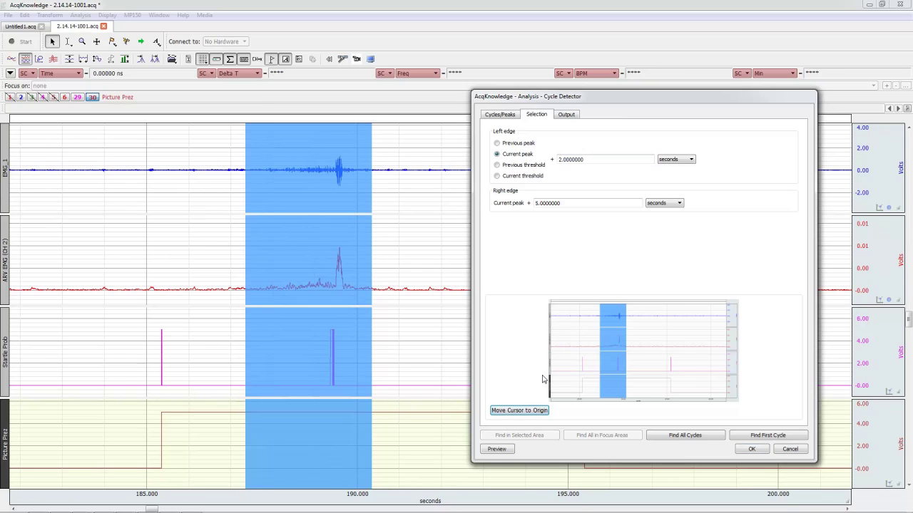
Enable event output at each Maximum of CH29 Startle Prob in the Cycle Detector's Output settings
{"action": "left_click", "coordinate": [567, 116]}
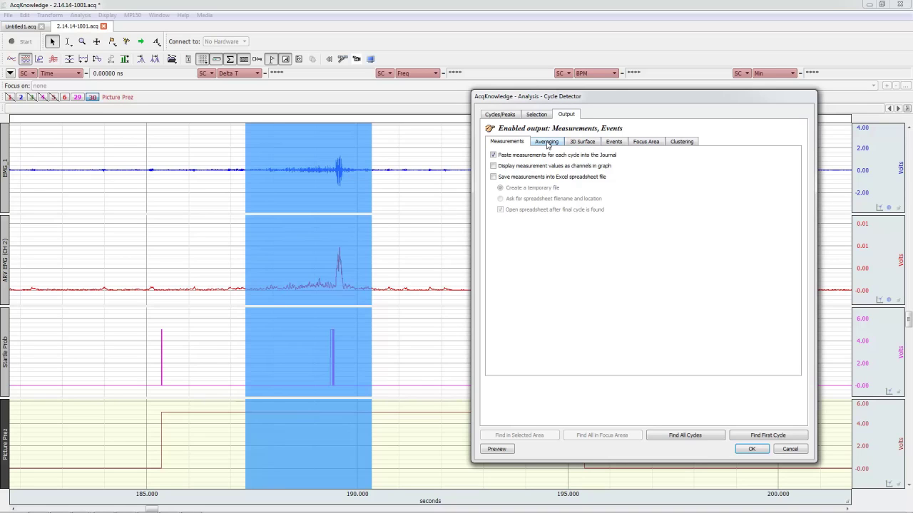
{"action": "left_click", "coordinate": [619, 142]}
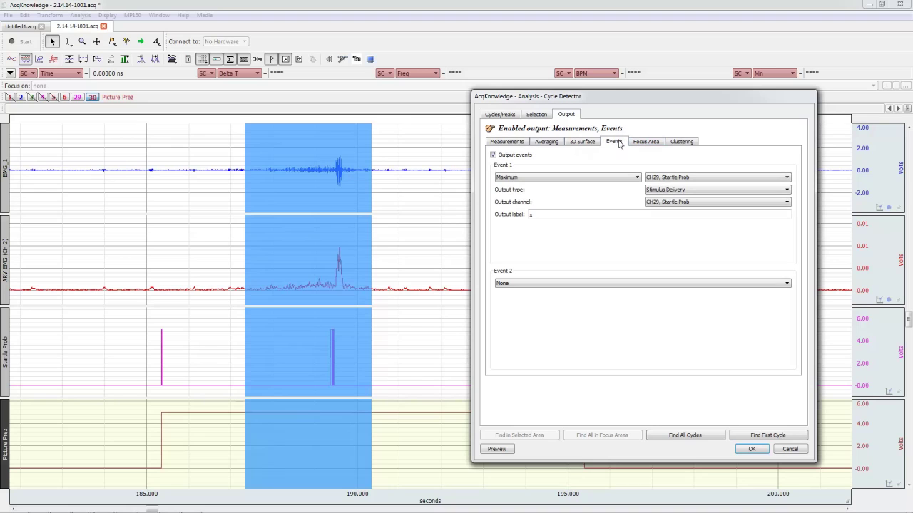
{"action": "left_click", "coordinate": [493, 155]}
{"action": "left_click", "coordinate": [492, 156]}
{"action": "left_click", "coordinate": [541, 180]}
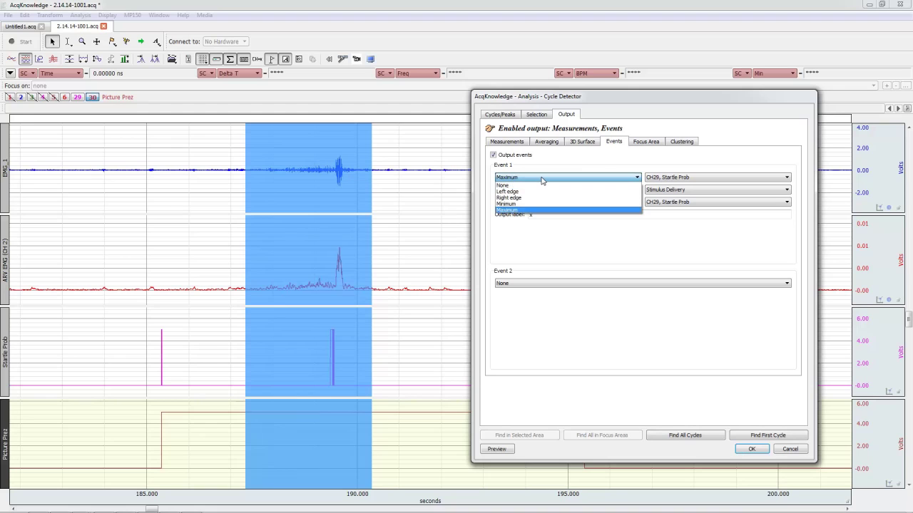
{"action": "left_click", "coordinate": [522, 211]}
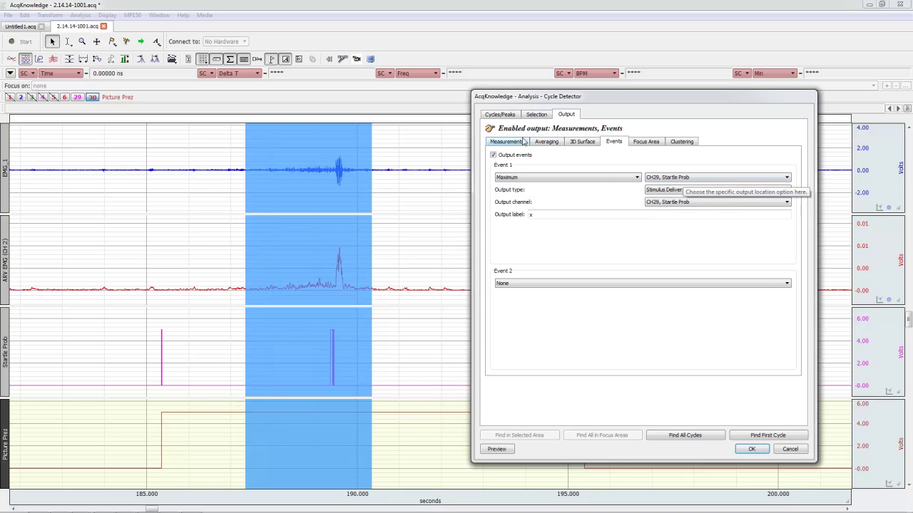
{"action": "left_click", "coordinate": [519, 141]}
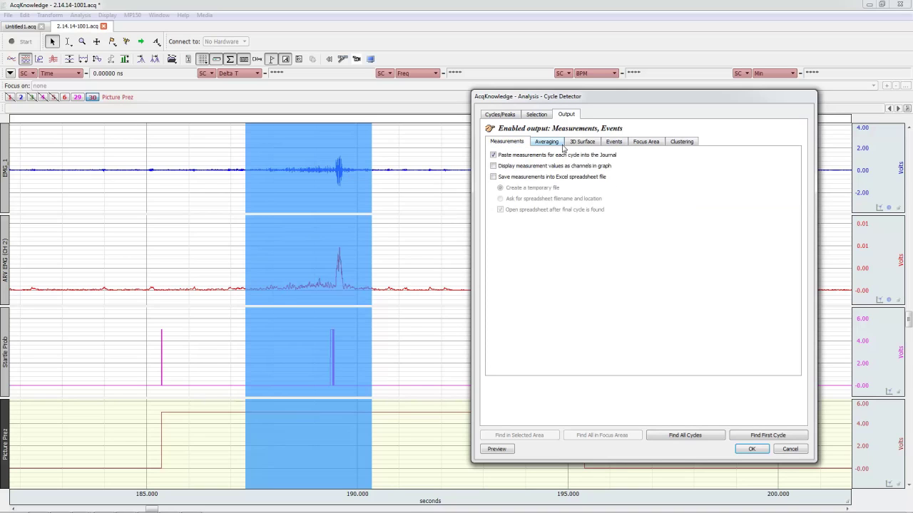
{"action": "left_click", "coordinate": [613, 142]}
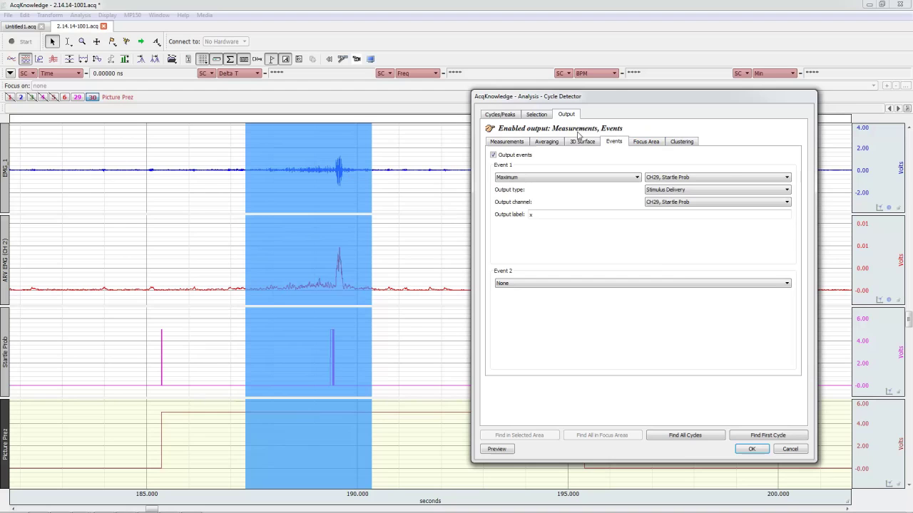
{"action": "left_click", "coordinate": [502, 115]}
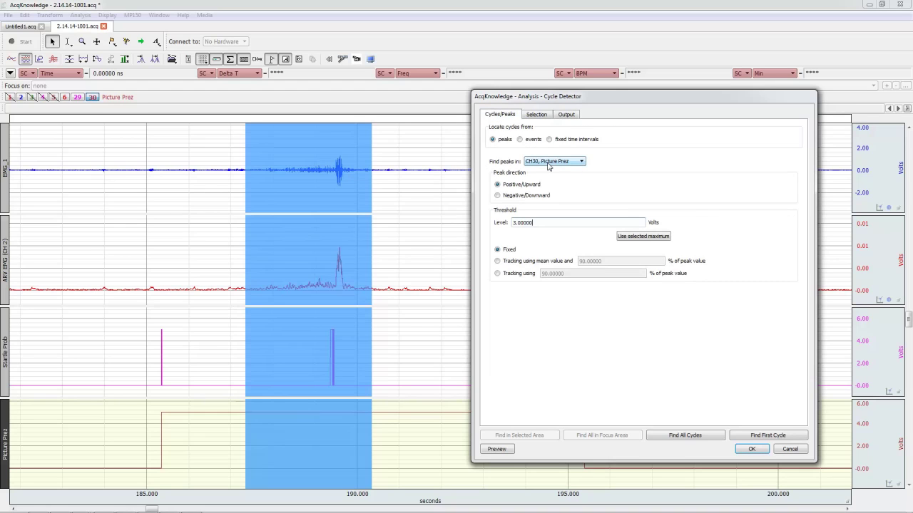
Set the output event type to Stim/Response > Stimulus Delivery, labelled x
{"action": "left_click", "coordinate": [564, 117]}
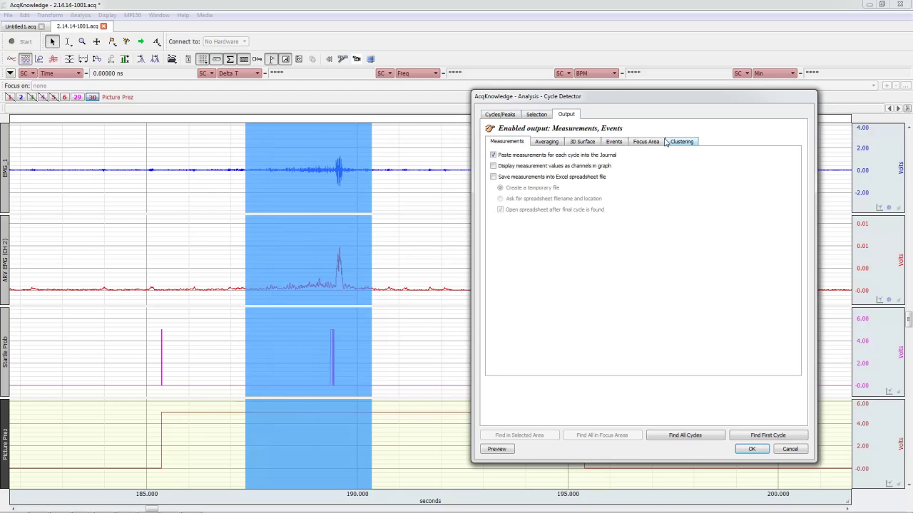
{"action": "left_click", "coordinate": [611, 144]}
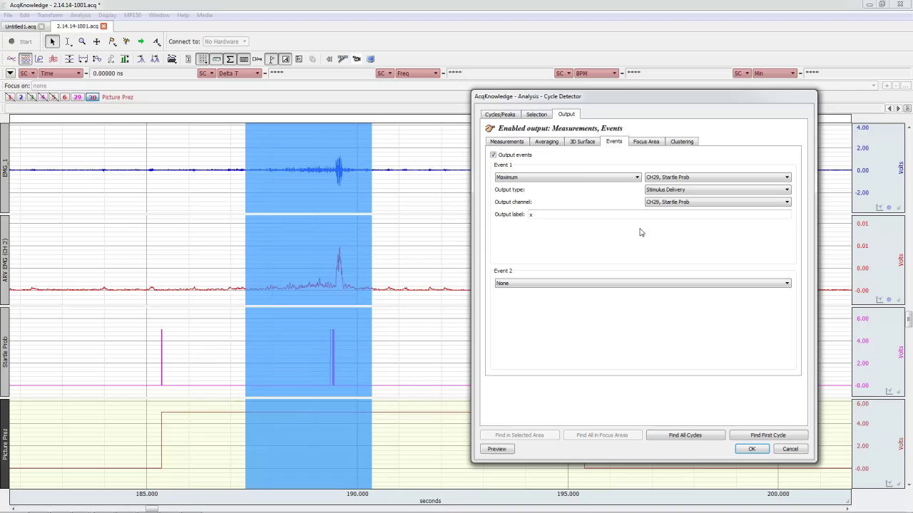
{"action": "left_click", "coordinate": [673, 191]}
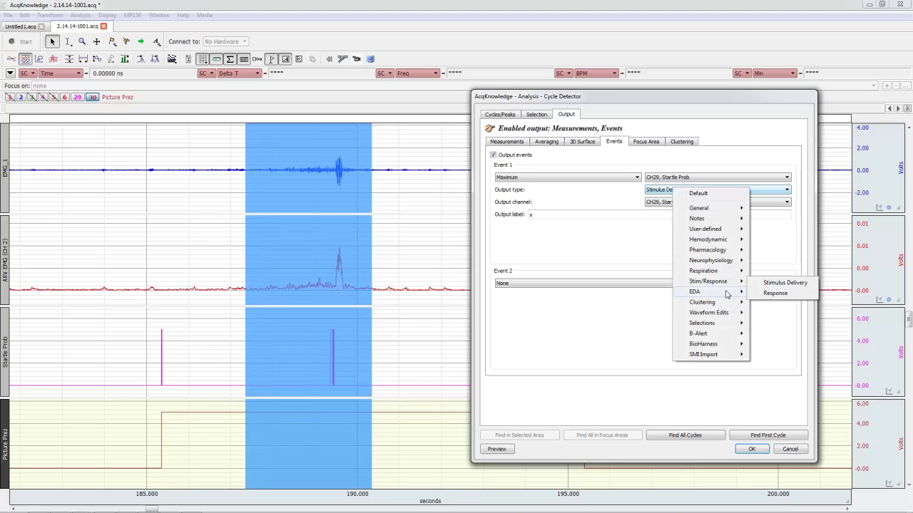
{"action": "mouse_move", "coordinate": [731, 285]}
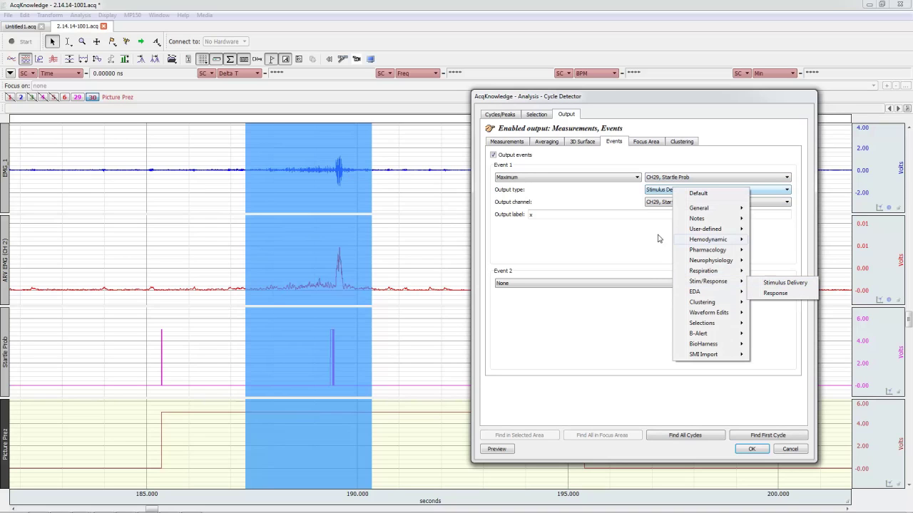
{"action": "left_click", "coordinate": [618, 203]}
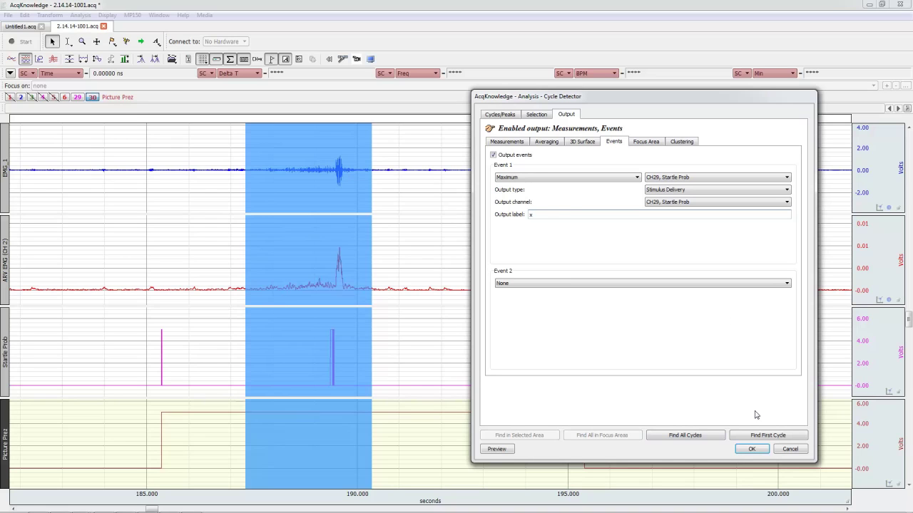
Find all cycles, then enlarge the journal and select its '58 cycles found' line
{"action": "left_click", "coordinate": [687, 442]}
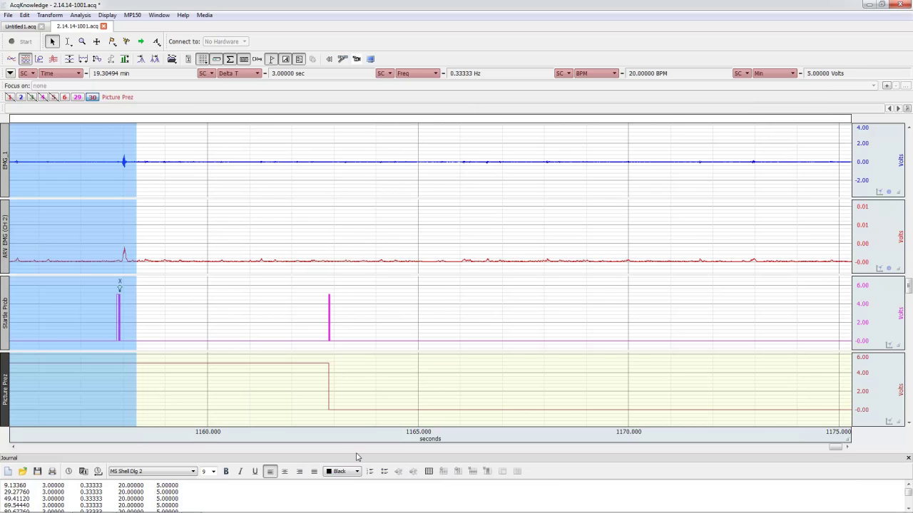
{"action": "left_click_drag", "start_coordinate": [355, 451], "coordinate": [355, 321]}
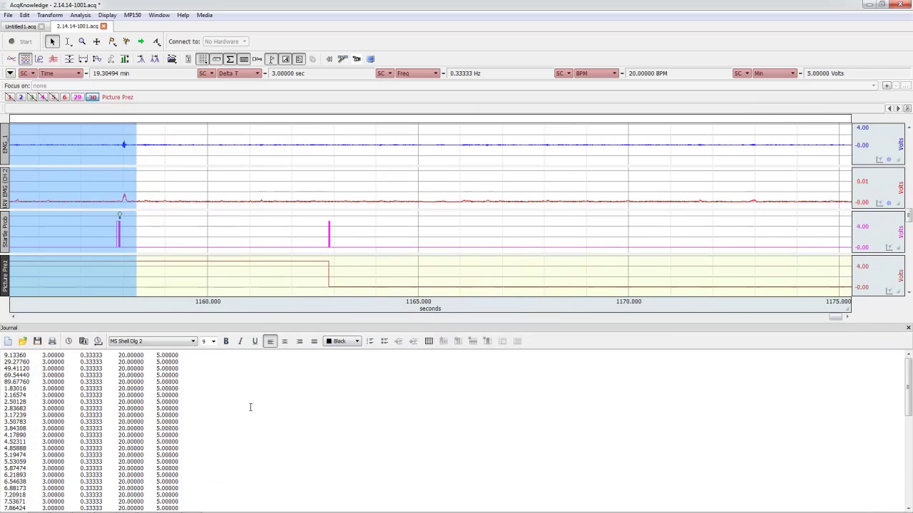
{"action": "scroll", "coordinate": [251, 407], "scroll_direction": "down", "scroll_amount": 12}
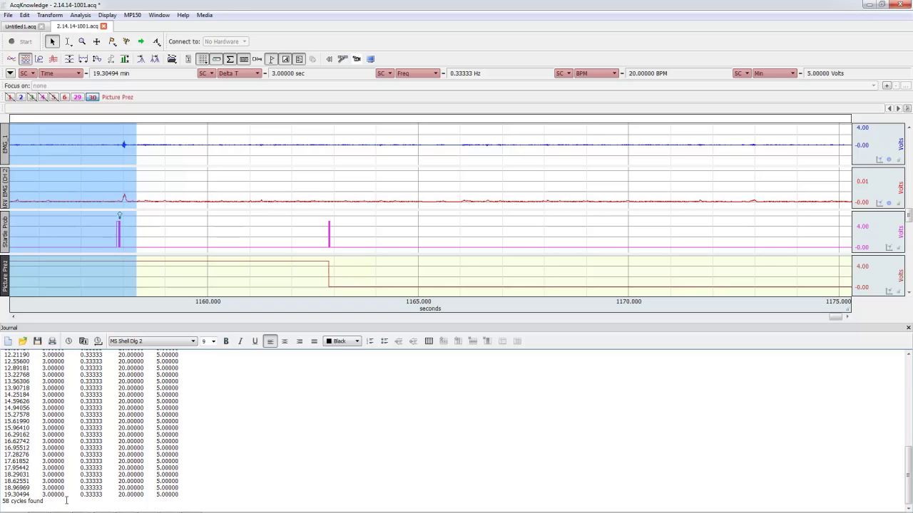
{"action": "left_click_drag", "start_coordinate": [67, 502], "coordinate": [2, 502]}
Close the journal, open the Events list at the 8.244 sec stimulus, and dock it at the right edge
{"action": "left_click", "coordinate": [909, 328]}
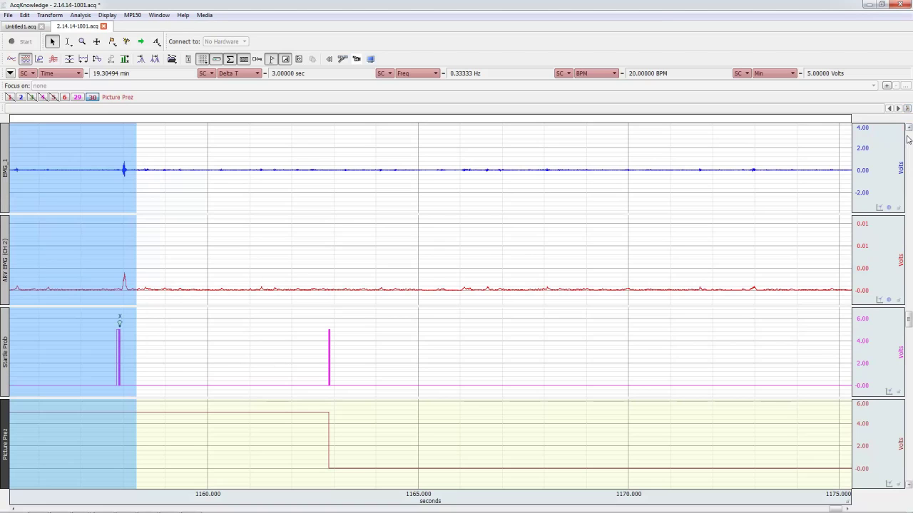
{"action": "left_click", "coordinate": [907, 109]}
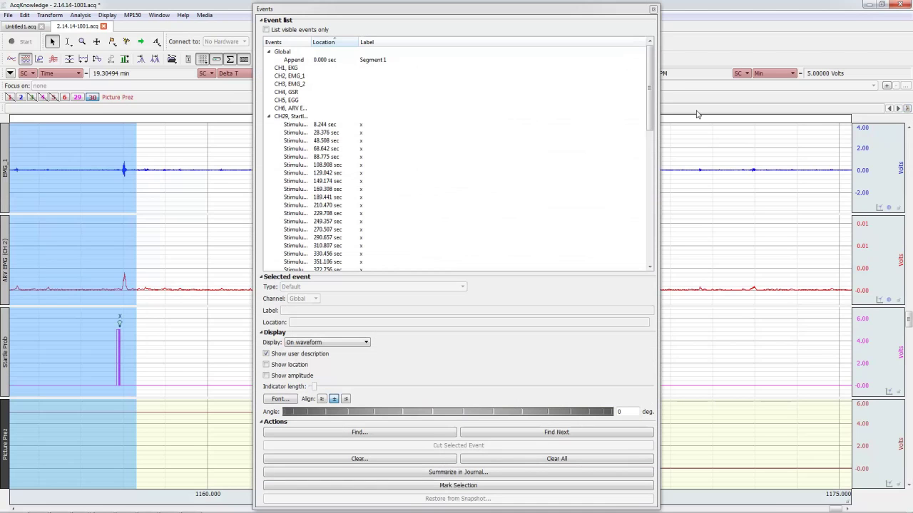
{"action": "left_click", "coordinate": [295, 124]}
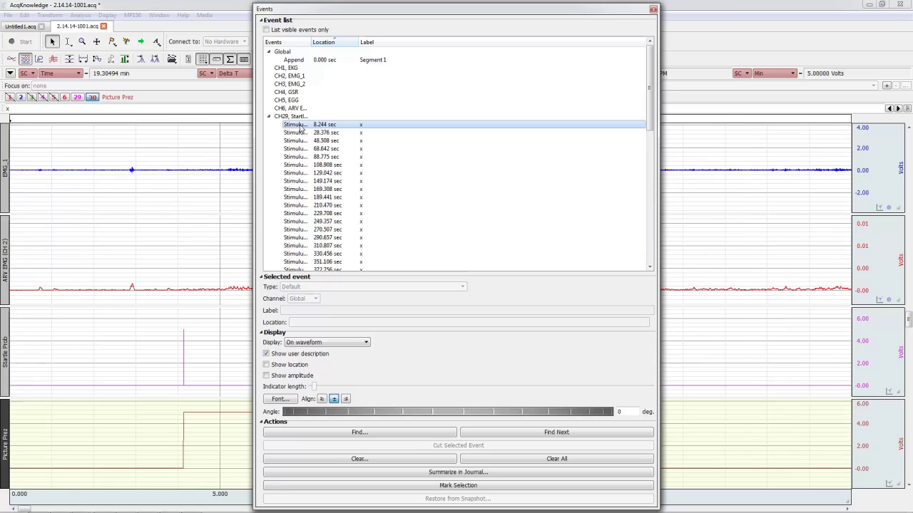
{"action": "left_click_drag", "start_coordinate": [404, 10], "coordinate": [650, 16]}
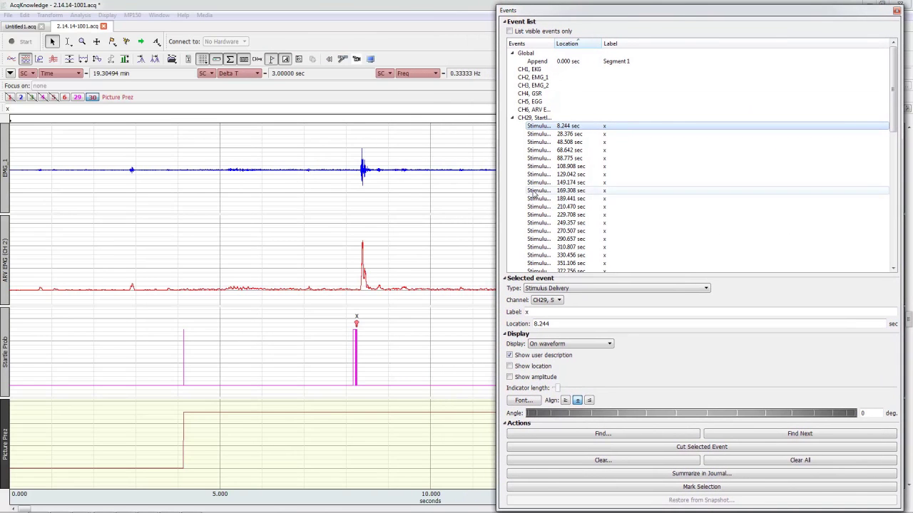
{"action": "left_click_drag", "start_coordinate": [497, 197], "coordinate": [712, 200]}
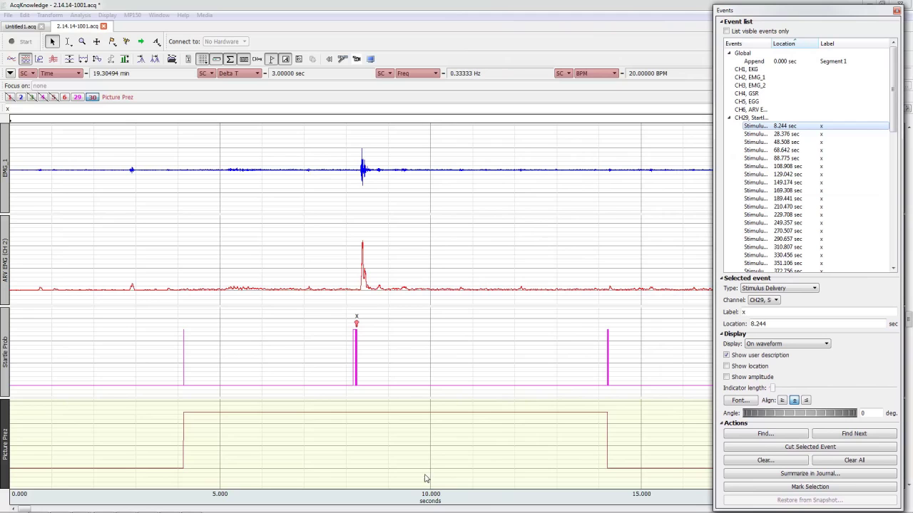
Set the time scale to .25 seconds per division and centre the graph on the 8.244 sec stimulus event
{"action": "double_click", "coordinate": [432, 496]}
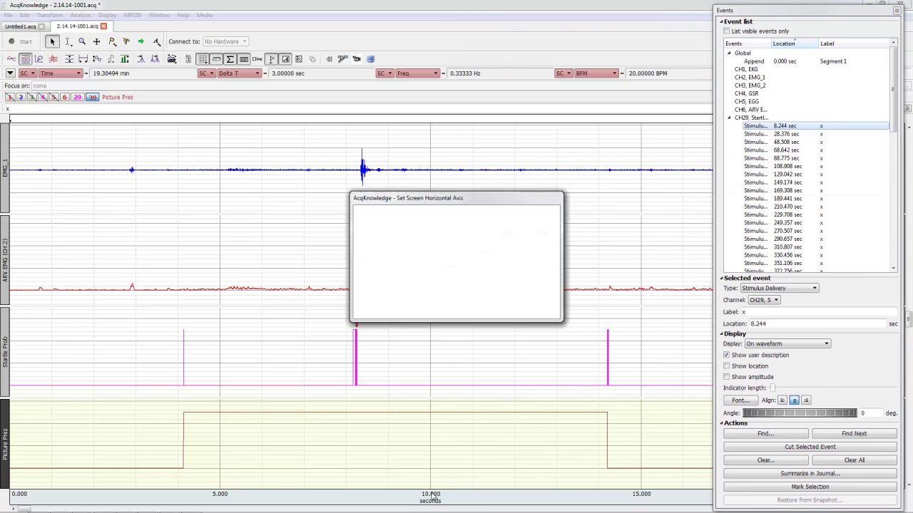
{"action": "type", "text": "."}
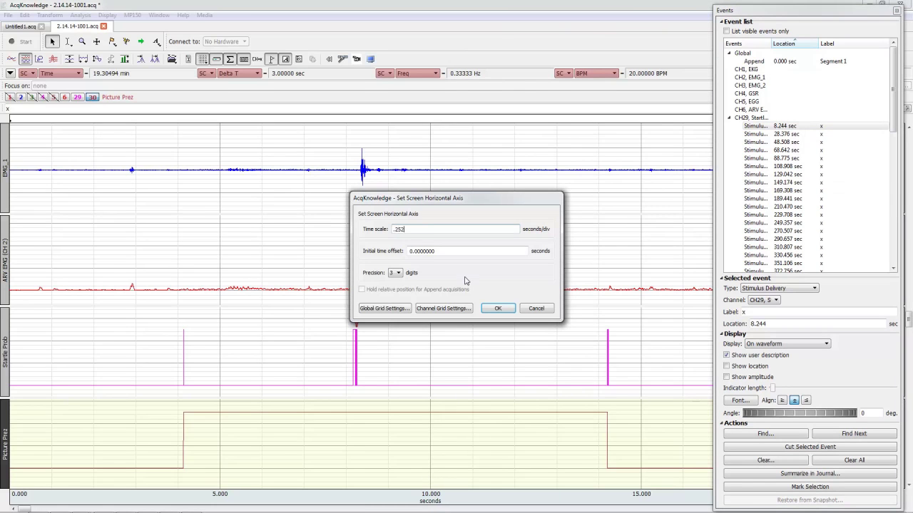
{"action": "type", "text": "25"}
{"action": "key", "text": "Return"}
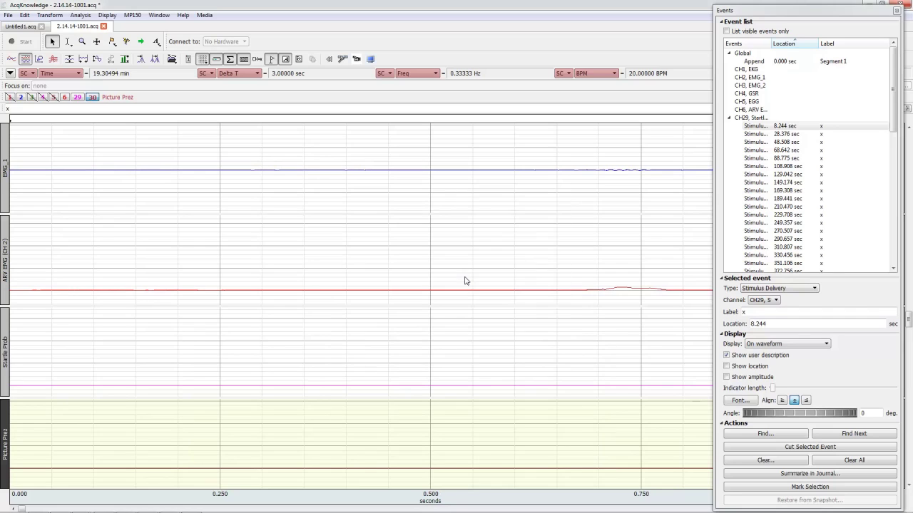
{"action": "left_click", "coordinate": [758, 127]}
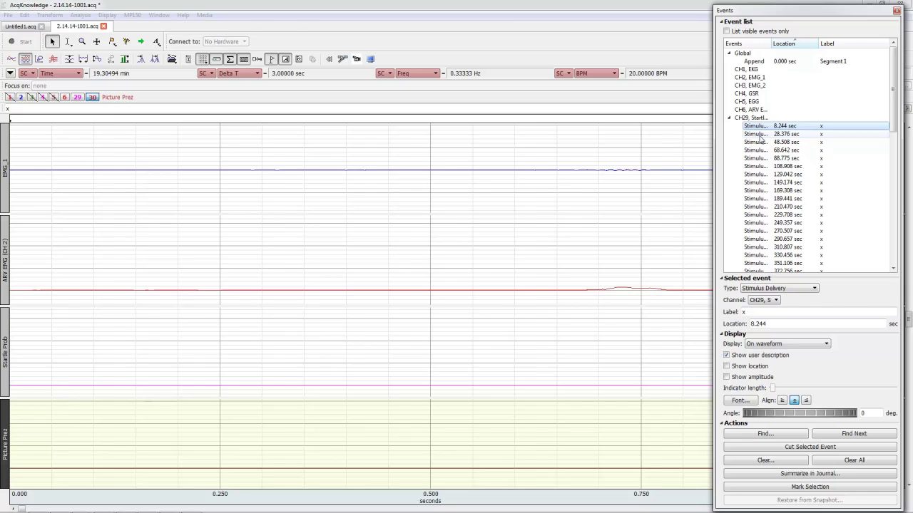
{"action": "double_click", "coordinate": [757, 128]}
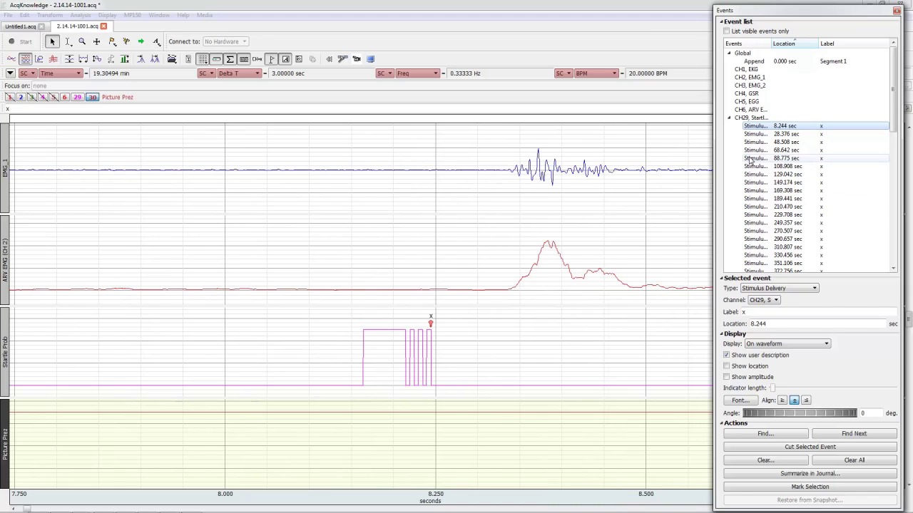
{"action": "left_click", "coordinate": [757, 136]}
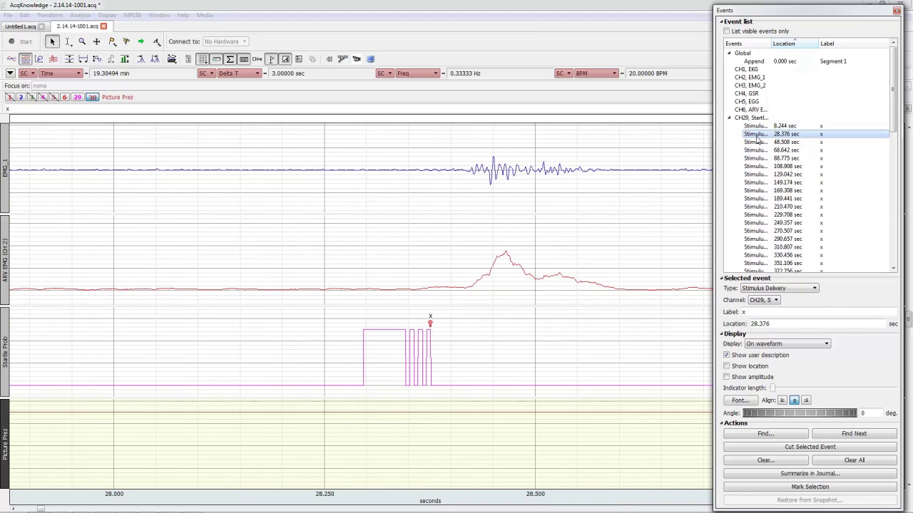
{"action": "left_click", "coordinate": [758, 143]}
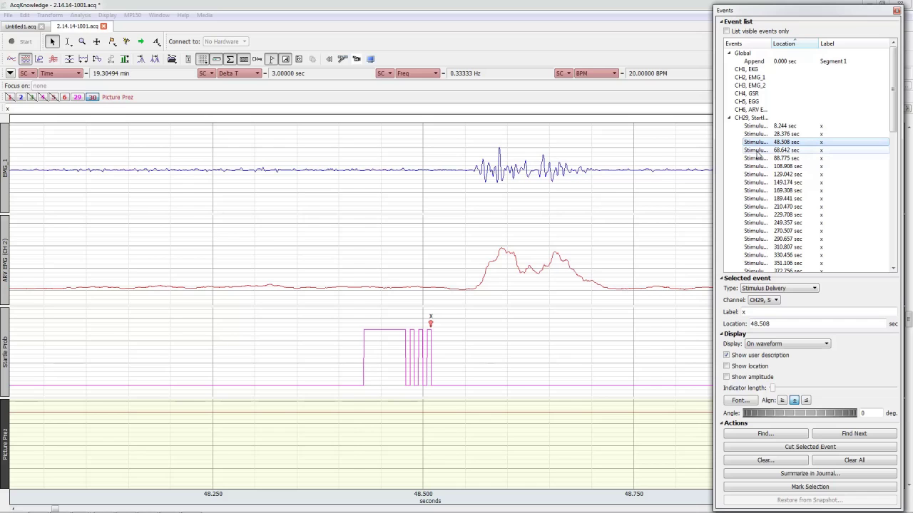
{"action": "left_click", "coordinate": [757, 151]}
{"action": "left_click", "coordinate": [758, 159]}
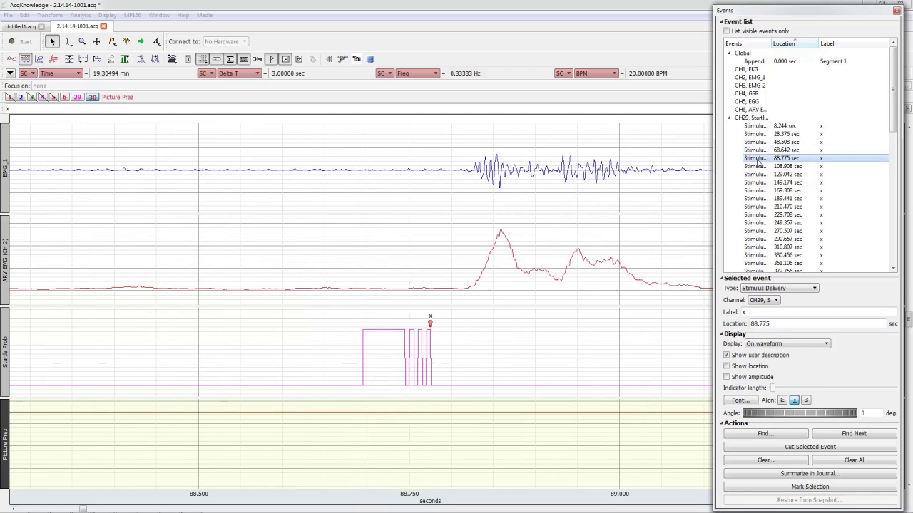
{"action": "left_click", "coordinate": [757, 167]}
{"action": "left_click", "coordinate": [758, 174]}
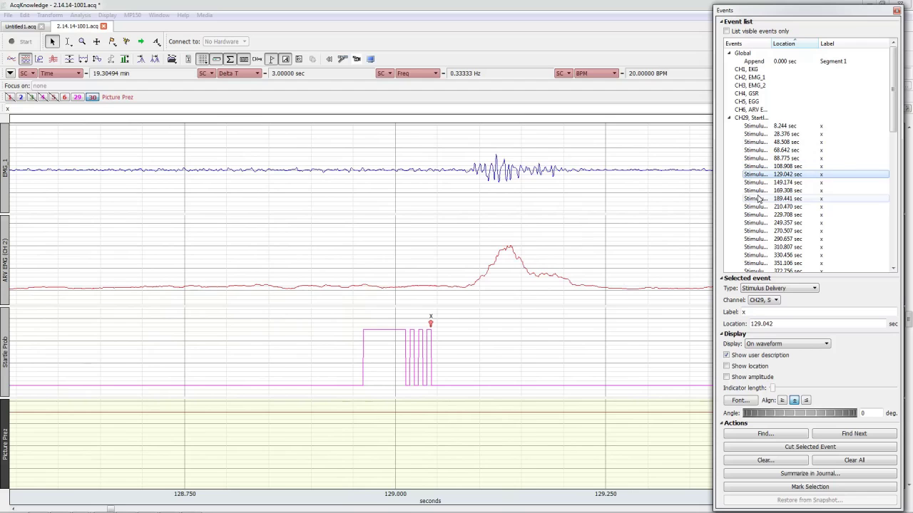
{"action": "left_click", "coordinate": [760, 183]}
{"action": "left_click", "coordinate": [760, 191]}
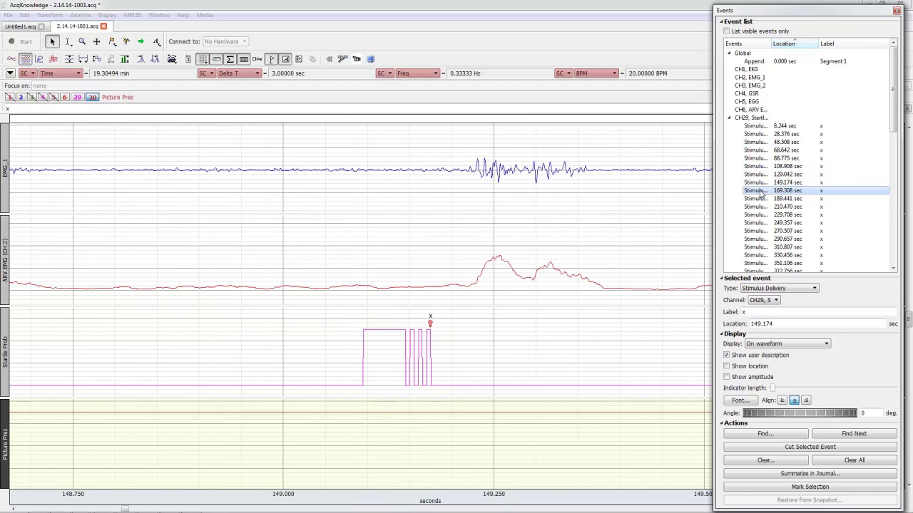
{"action": "left_click", "coordinate": [761, 200]}
{"action": "left_click", "coordinate": [760, 207]}
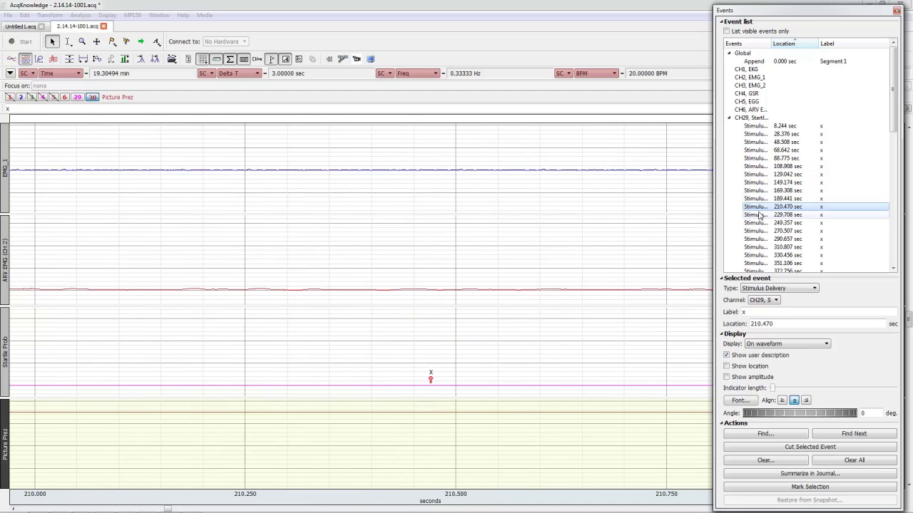
{"action": "left_click", "coordinate": [760, 200]}
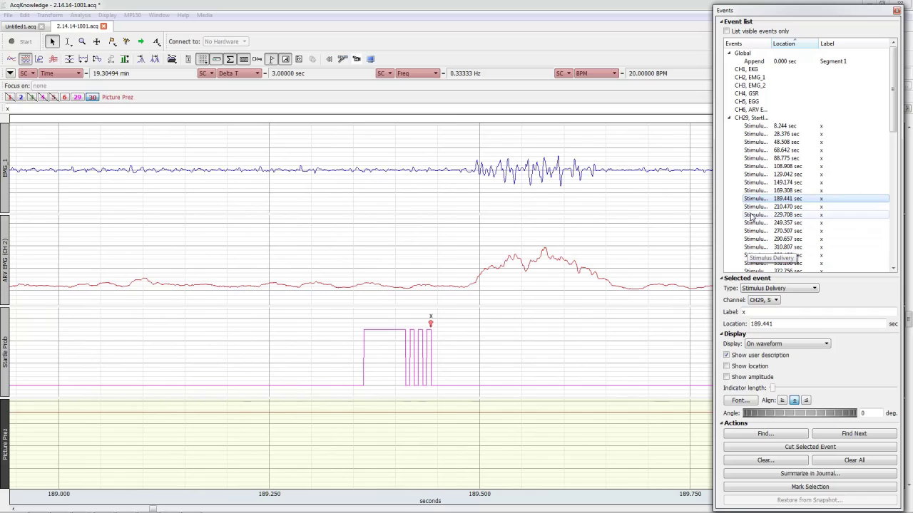
{"action": "left_click", "coordinate": [750, 207]}
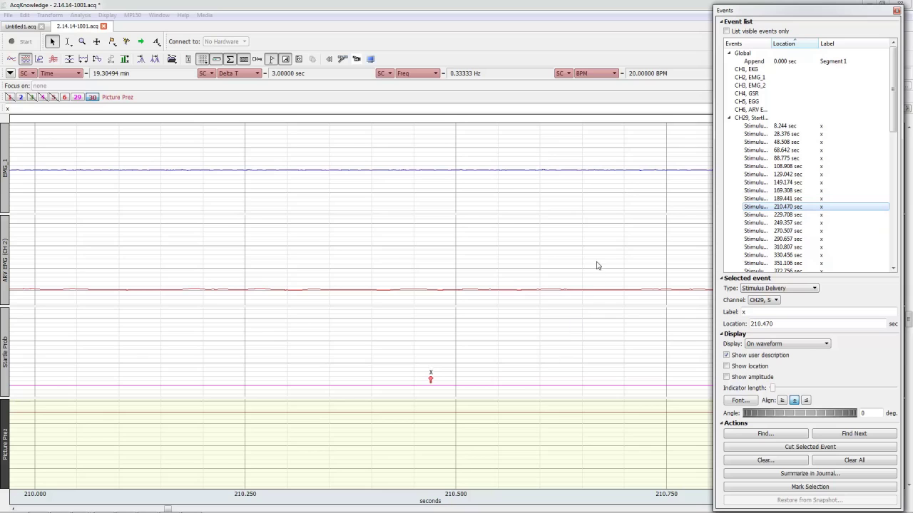
{"action": "left_click", "coordinate": [753, 128]}
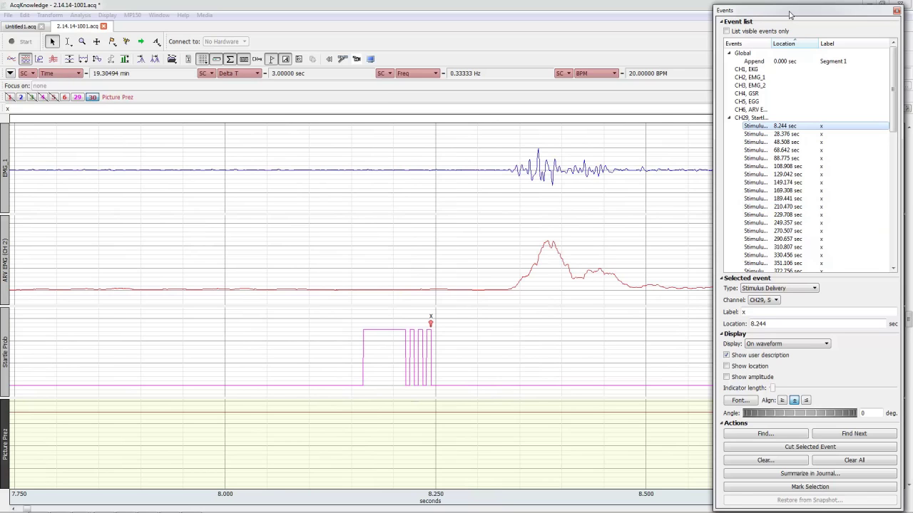
Move the Events list lower and select the first startle probe burst with the I-beam tool (Delta T 0.15040 s)
{"action": "left_click_drag", "start_coordinate": [789, 16], "coordinate": [799, 158]}
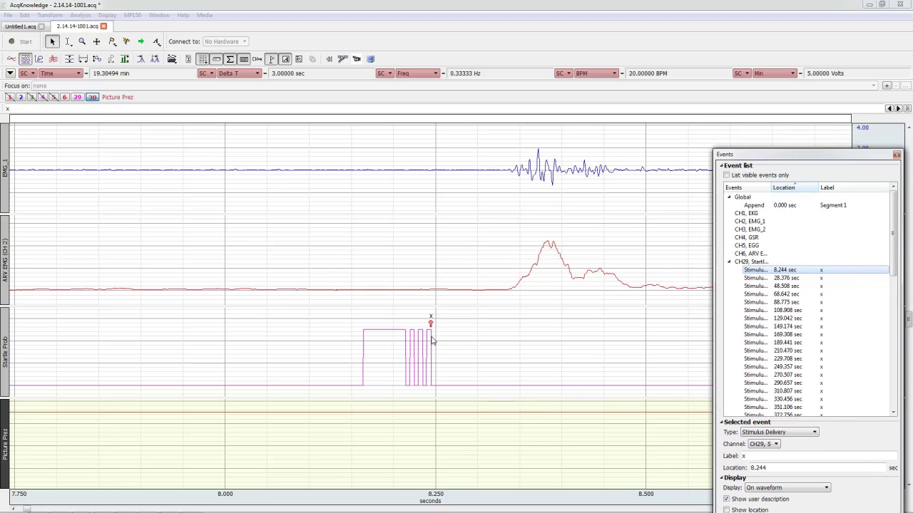
{"action": "left_click", "coordinate": [68, 43]}
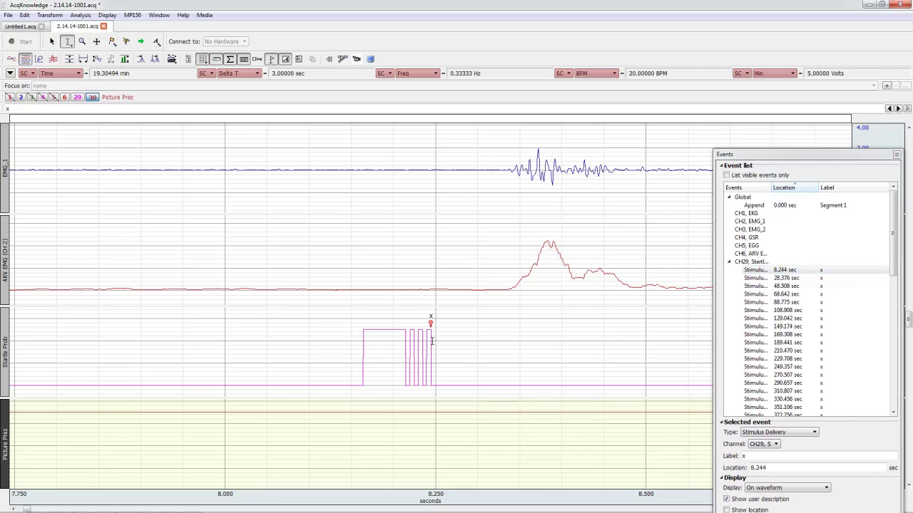
{"action": "left_click_drag", "start_coordinate": [363, 343], "coordinate": [406, 343]}
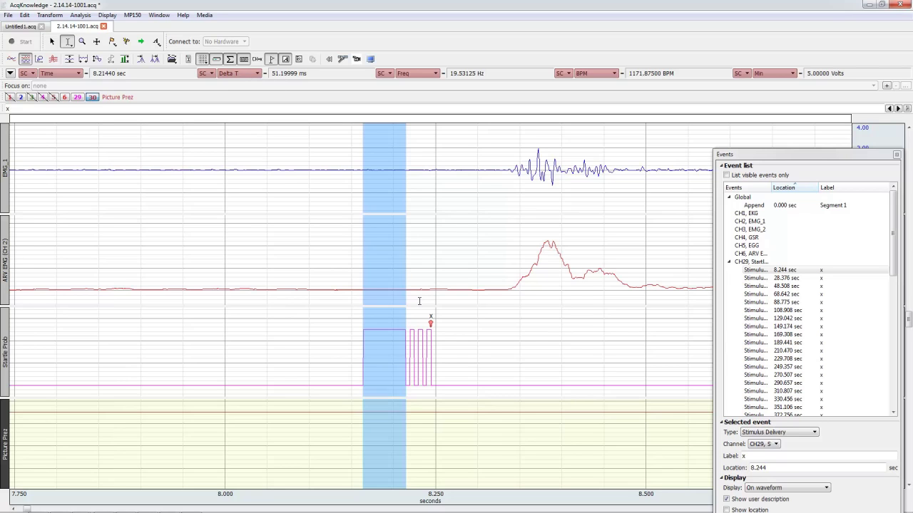
{"action": "left_click", "coordinate": [364, 332]}
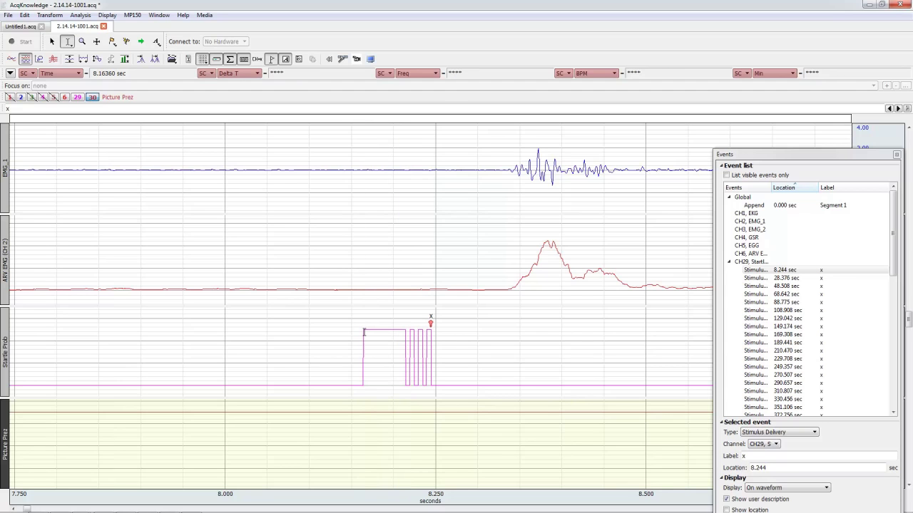
{"action": "left_click_drag", "start_coordinate": [364, 333], "coordinate": [490, 331]}
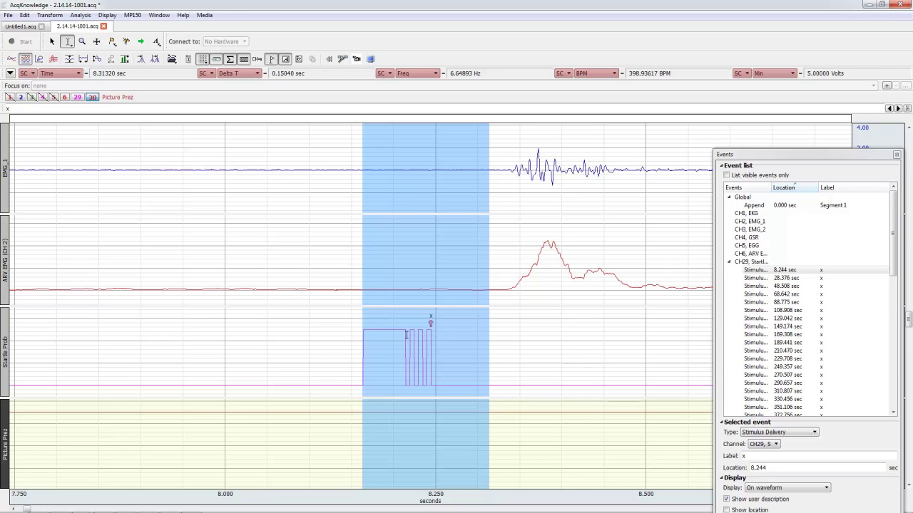
Try three selections from the stimulus marker past the EMG burst, then close the Events list
{"action": "left_click", "coordinate": [405, 335]}
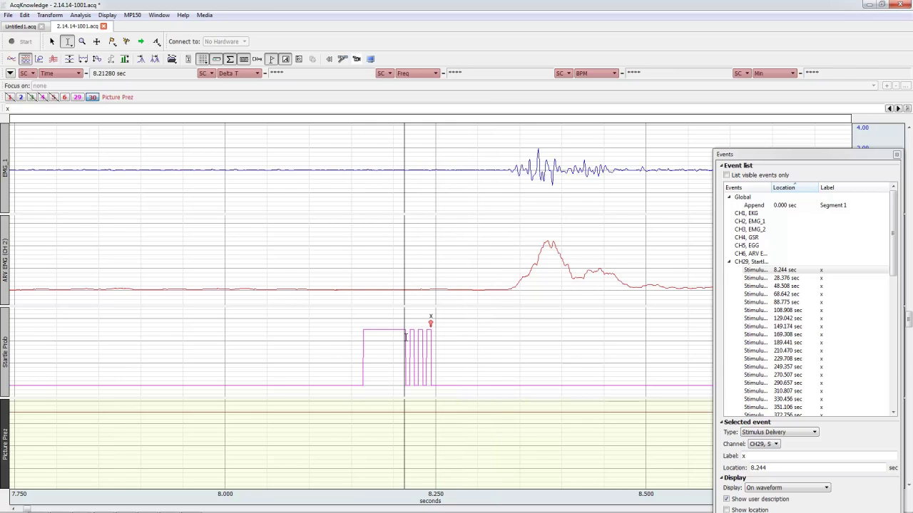
{"action": "left_click_drag", "start_coordinate": [404, 337], "coordinate": [583, 328]}
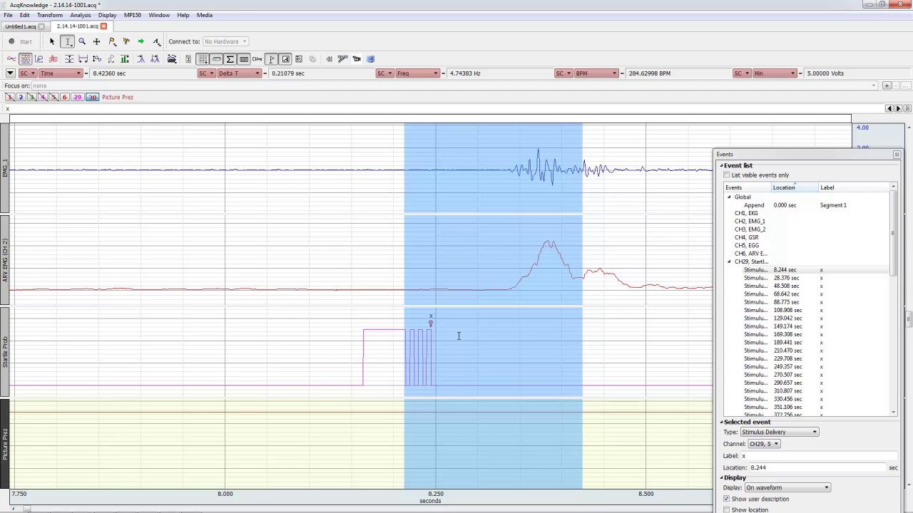
{"action": "left_click", "coordinate": [431, 336]}
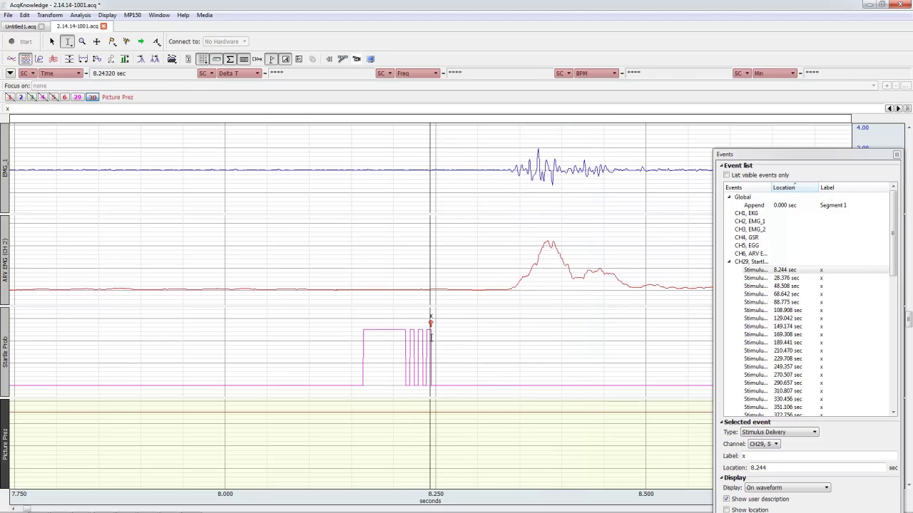
{"action": "left_click_drag", "start_coordinate": [431, 335], "coordinate": [588, 336]}
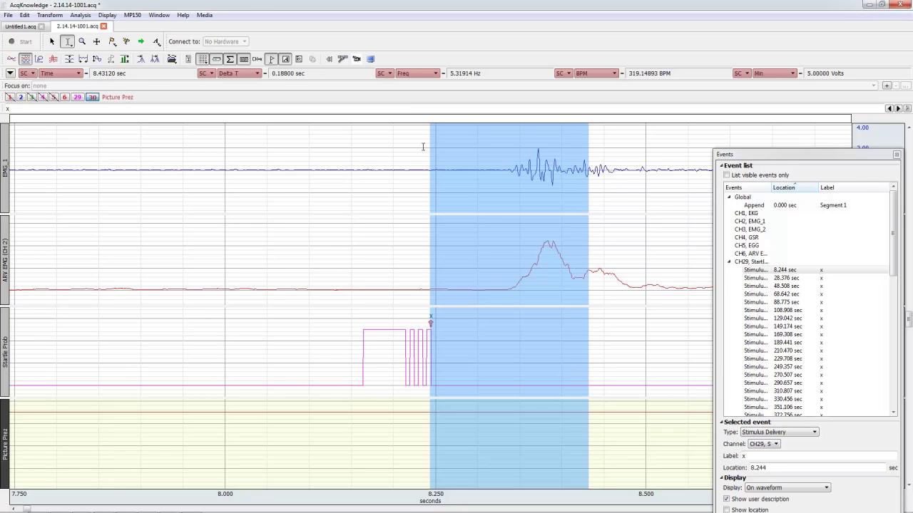
{"action": "left_click", "coordinate": [480, 354]}
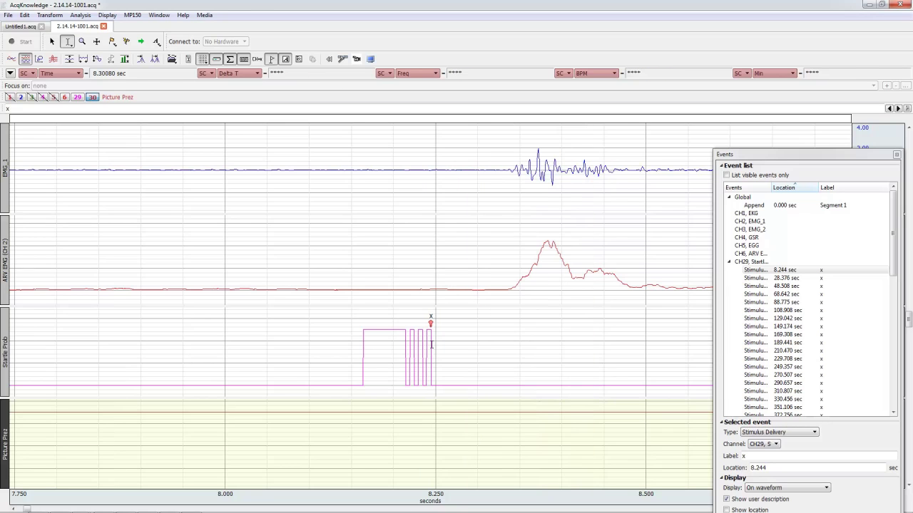
{"action": "left_click_drag", "start_coordinate": [430, 345], "coordinate": [578, 331]}
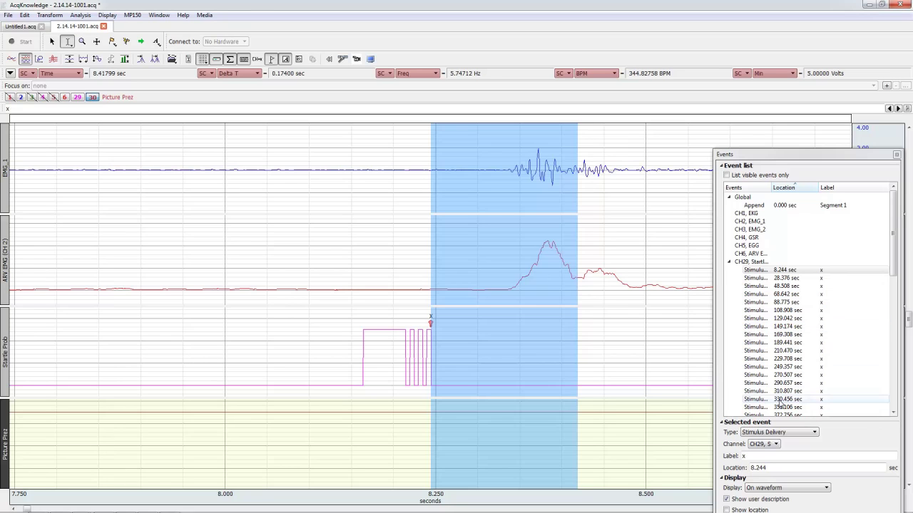
{"action": "left_click", "coordinate": [588, 349]}
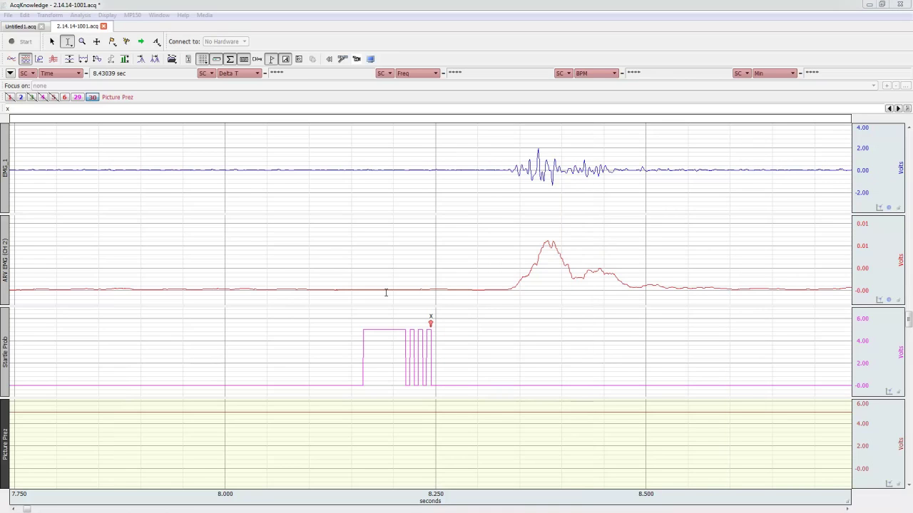
Set all five measurements to read channel CH6, ARV EMG
{"action": "left_click", "coordinate": [32, 74]}
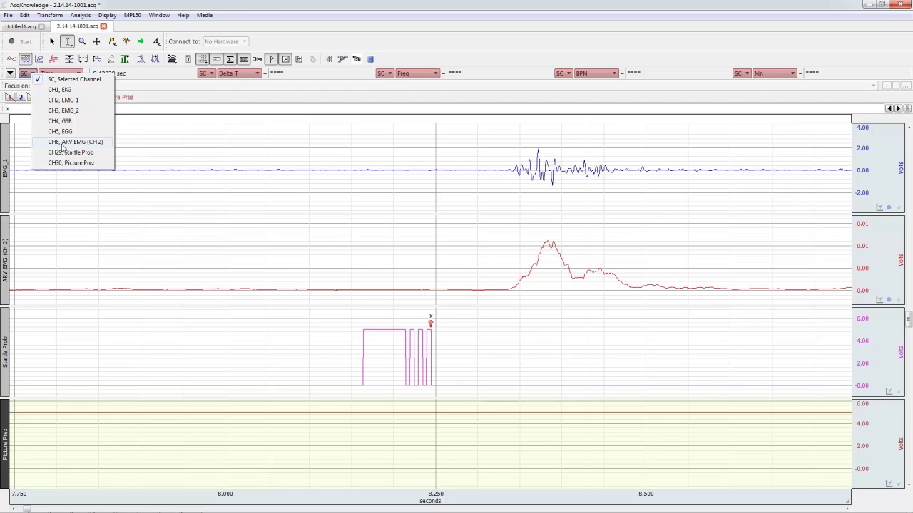
{"action": "left_click", "coordinate": [63, 143]}
{"action": "left_click", "coordinate": [203, 74]}
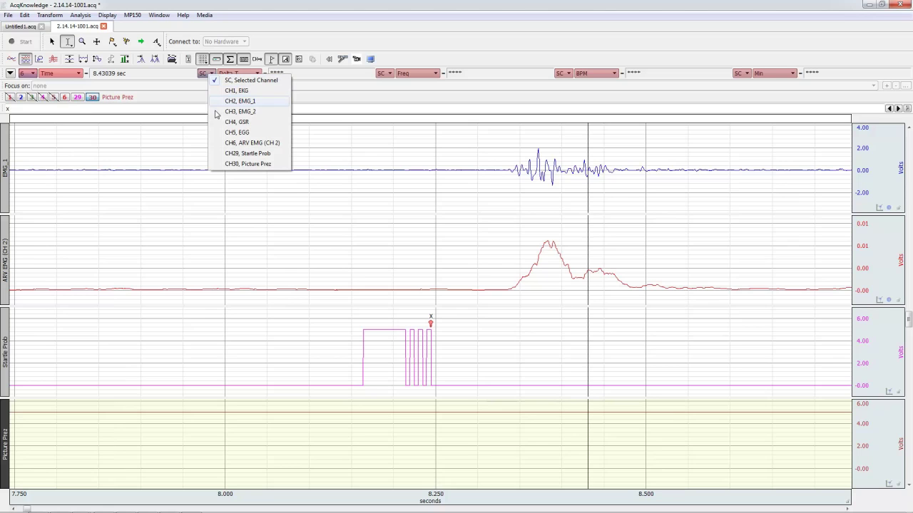
{"action": "left_click", "coordinate": [253, 143]}
{"action": "left_click", "coordinate": [383, 73]}
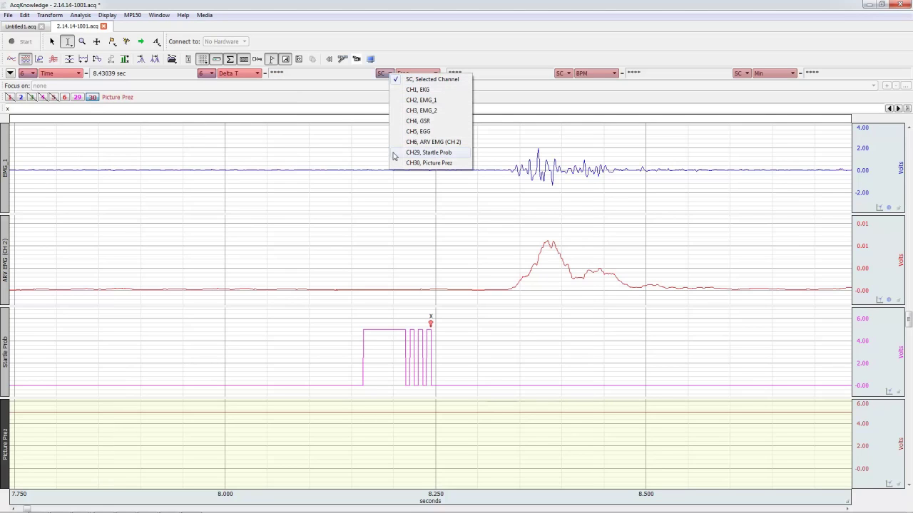
{"action": "left_click", "coordinate": [427, 142]}
{"action": "left_click", "coordinate": [565, 73]}
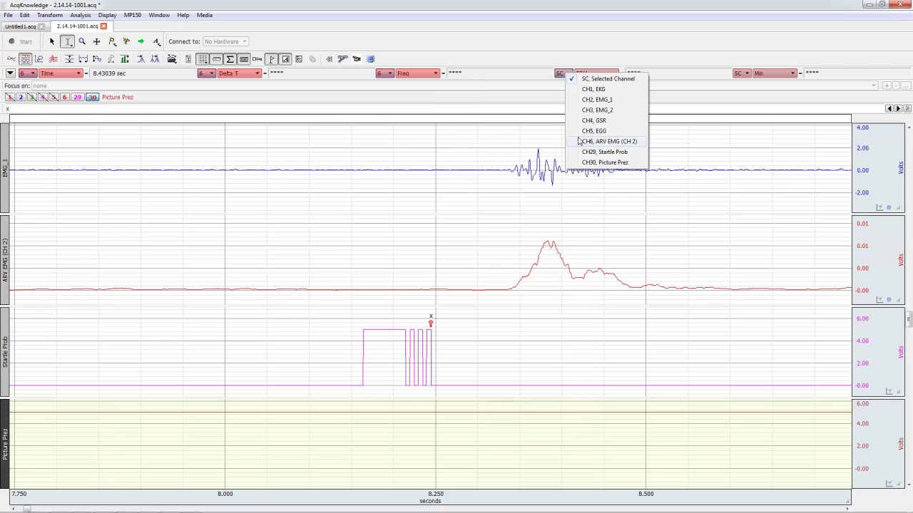
{"action": "left_click", "coordinate": [598, 142]}
{"action": "left_click", "coordinate": [742, 73]}
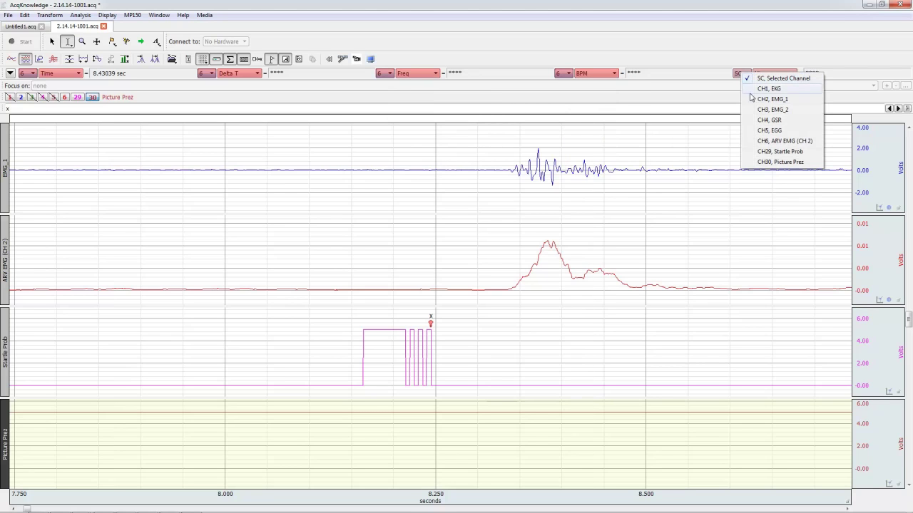
{"action": "left_click", "coordinate": [777, 143]}
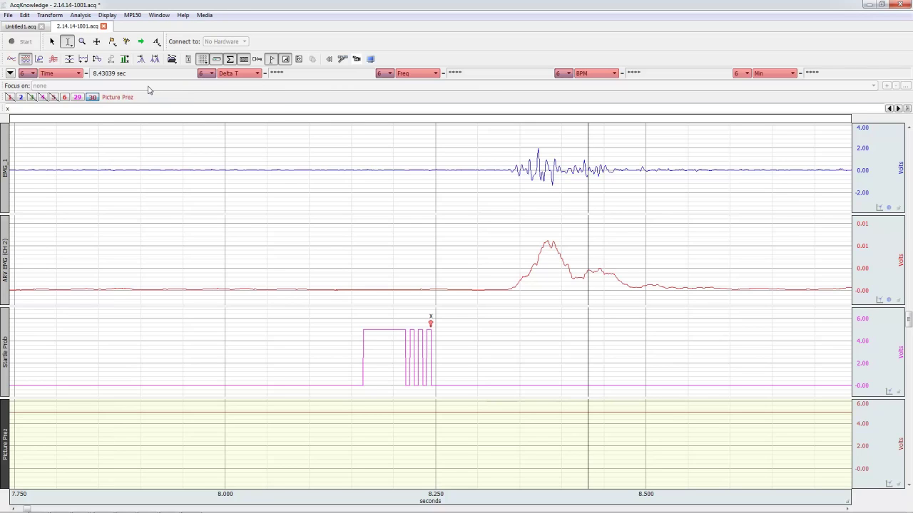
Select from the stimulus marker to the ARV EMG peak, giving Delta T 0.174 s
{"action": "left_click", "coordinate": [257, 74]}
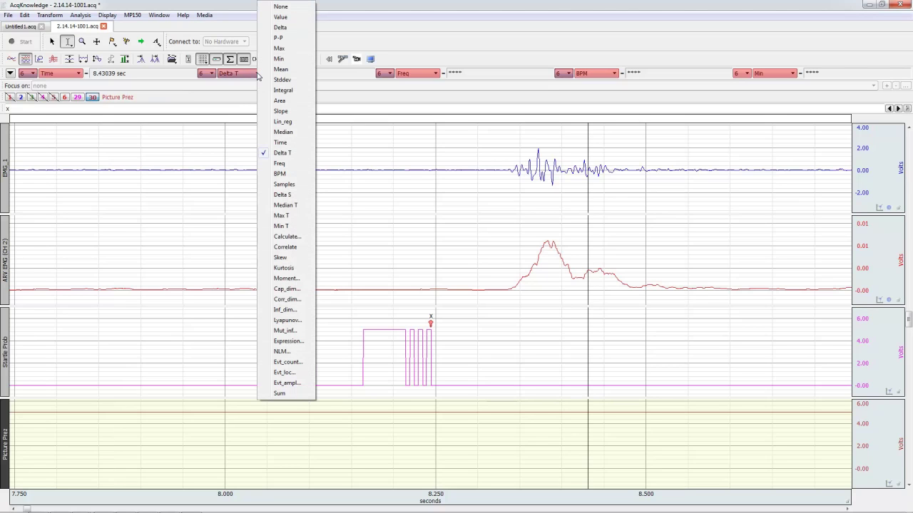
{"action": "left_click", "coordinate": [456, 340]}
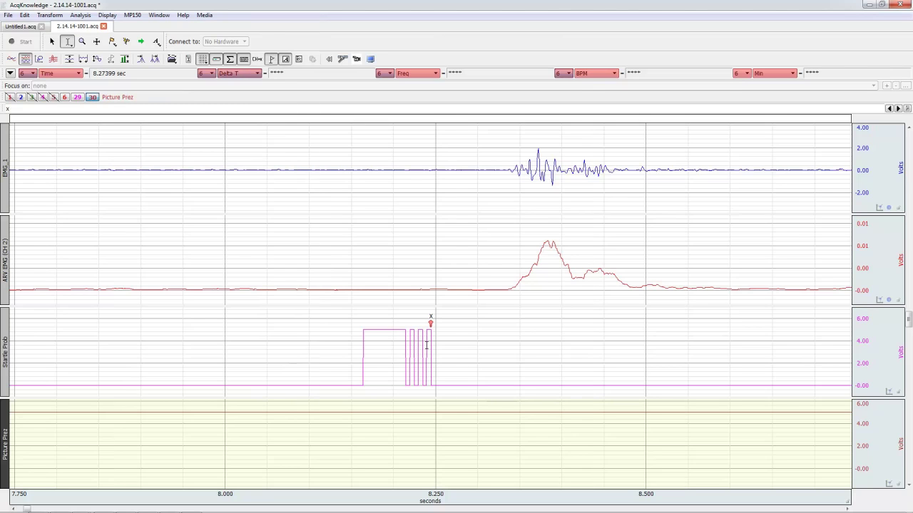
{"action": "left_click_drag", "start_coordinate": [430, 345], "coordinate": [577, 341]}
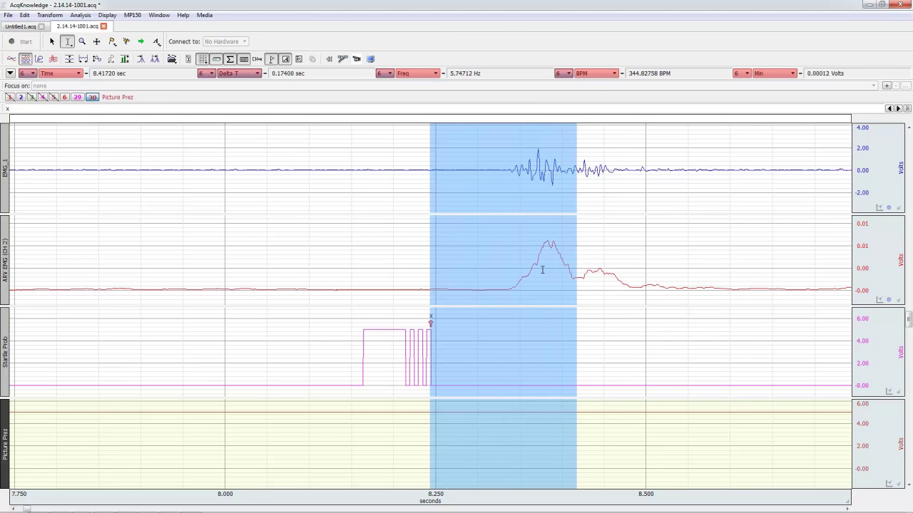
Change the second CH6 measurement to Max (0.01336 V) and the third to Min (0.00012 V)
{"action": "left_click", "coordinate": [255, 73]}
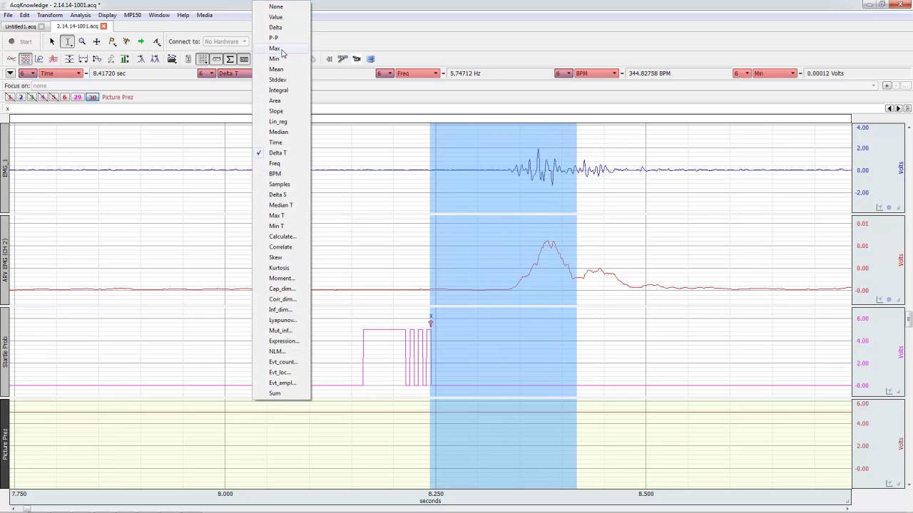
{"action": "left_click", "coordinate": [275, 48]}
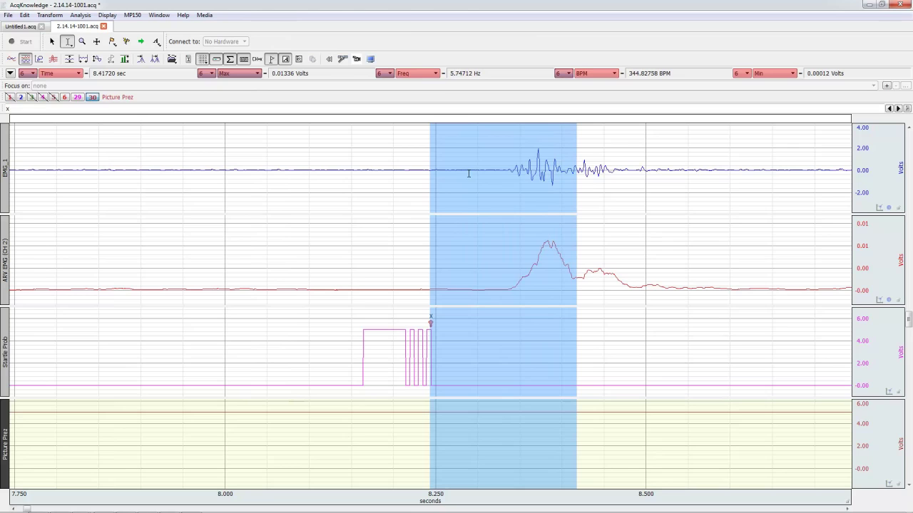
{"action": "left_click", "coordinate": [413, 75]}
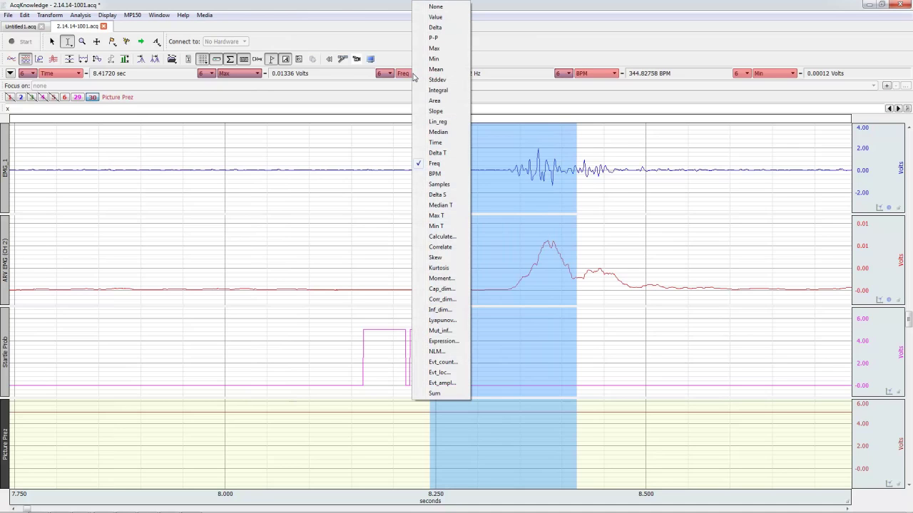
{"action": "left_click", "coordinate": [434, 59]}
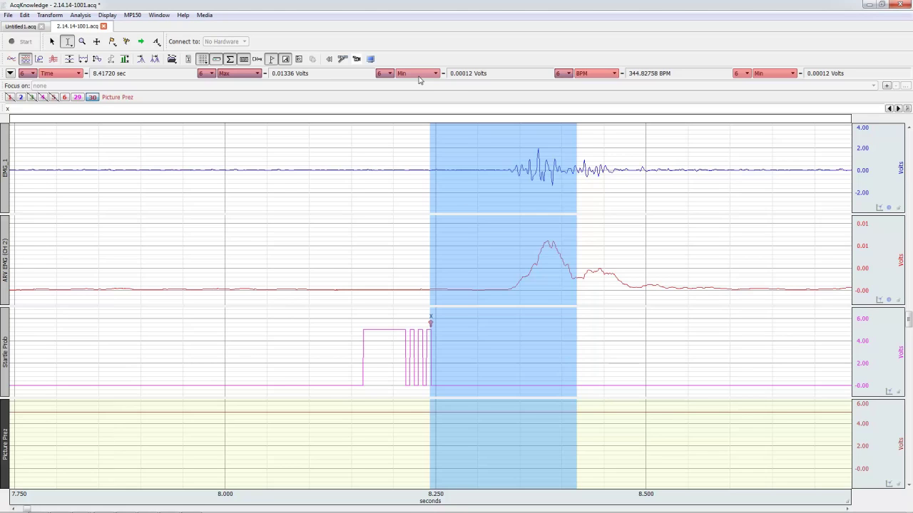
{"action": "left_click", "coordinate": [606, 74]}
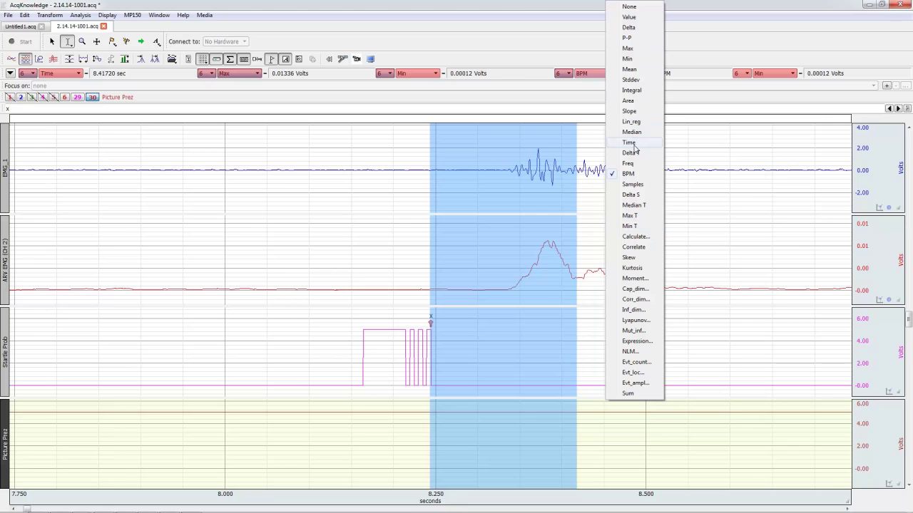
Make the fourth measurement calculate Row A : Col 2 minus Row A : Col 3
{"action": "left_click", "coordinate": [634, 236]}
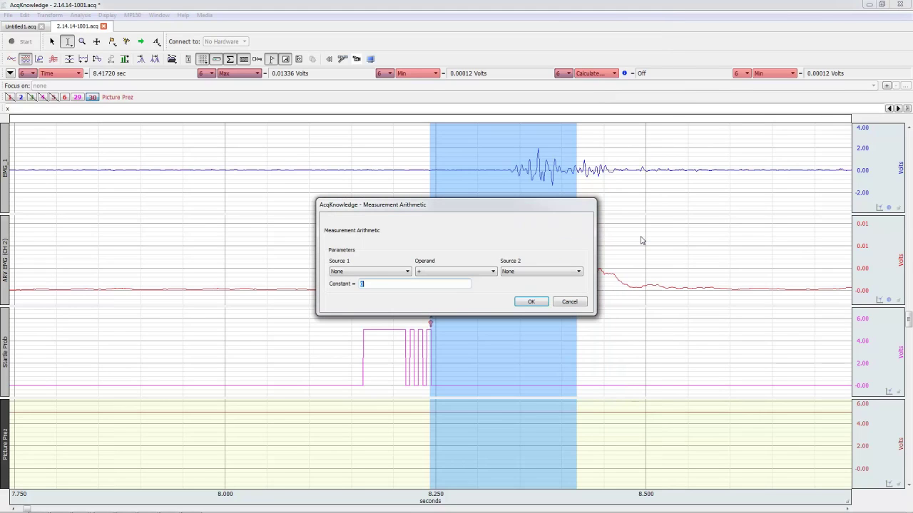
{"action": "left_click", "coordinate": [375, 271]}
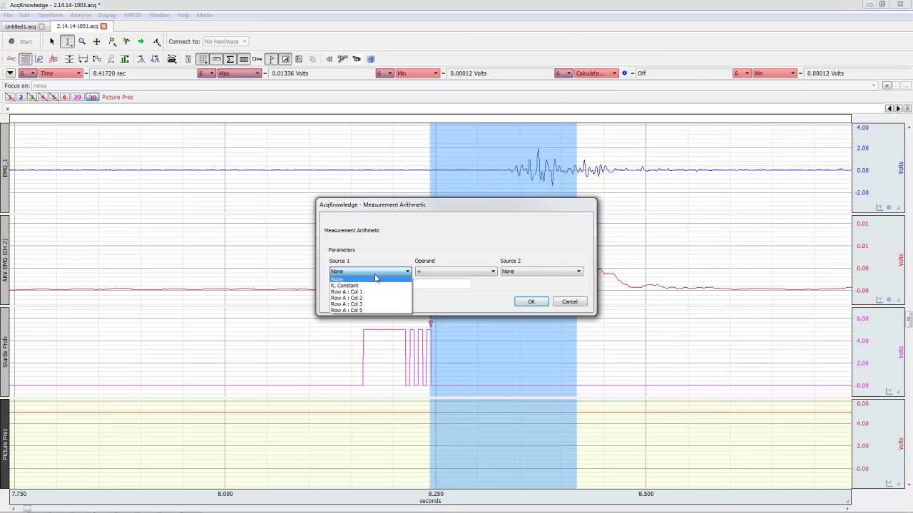
{"action": "left_click", "coordinate": [375, 277]}
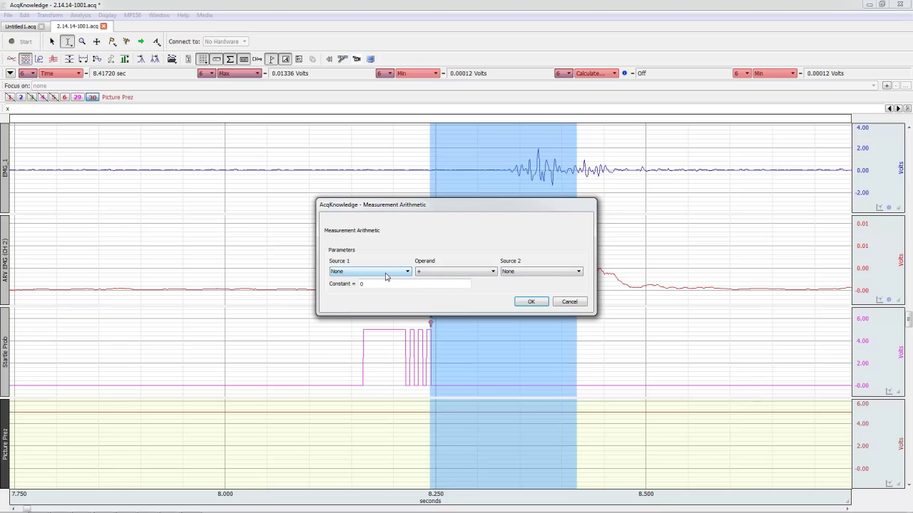
{"action": "left_click", "coordinate": [383, 275]}
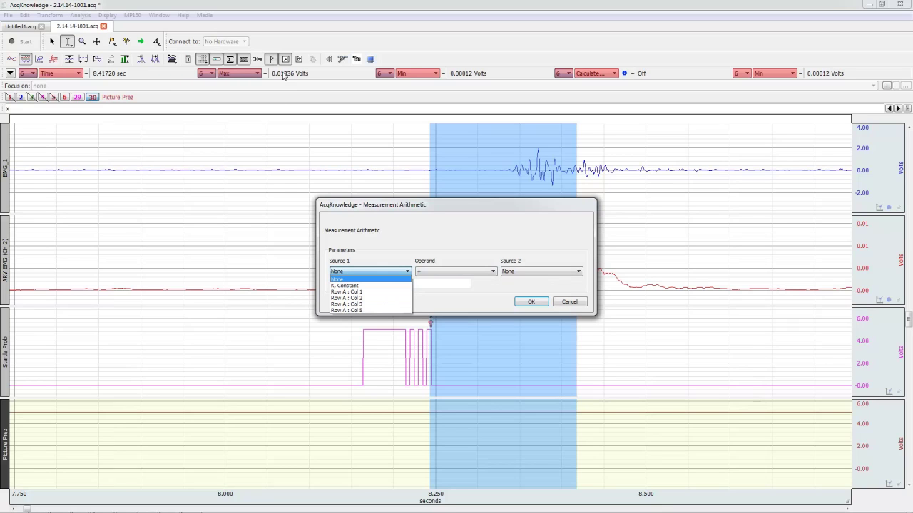
{"action": "left_click", "coordinate": [365, 298]}
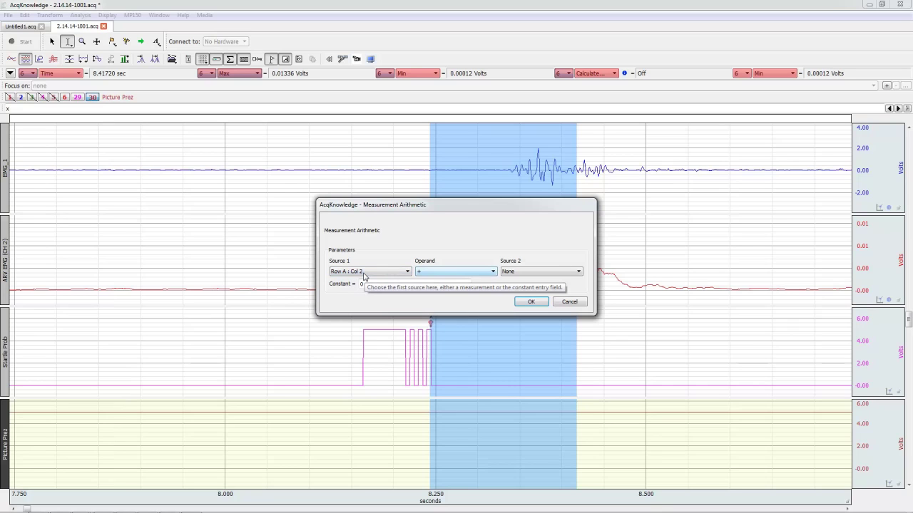
{"action": "left_click", "coordinate": [452, 271]}
{"action": "left_click", "coordinate": [449, 288]}
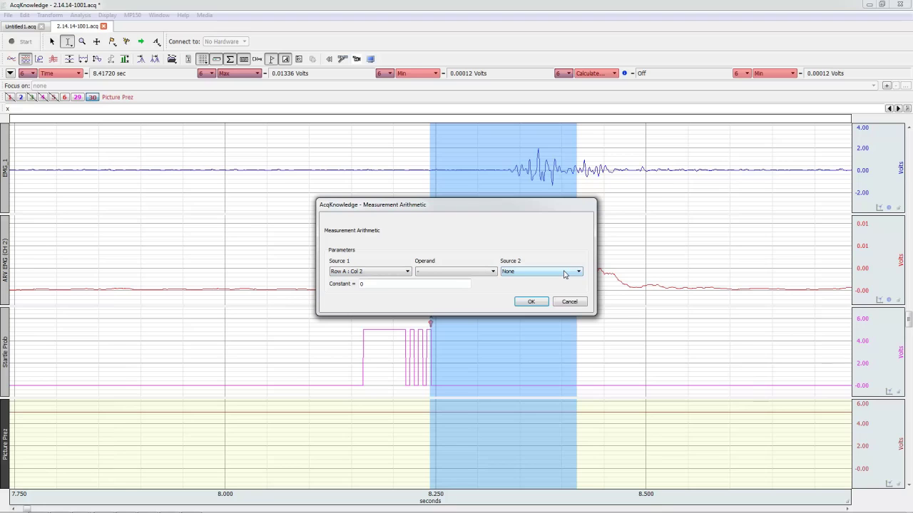
{"action": "left_click", "coordinate": [564, 274]}
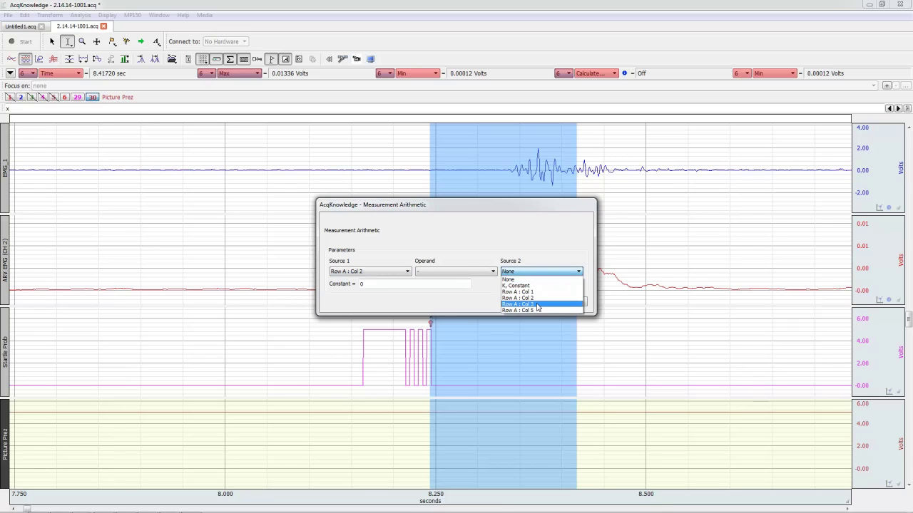
{"action": "left_click", "coordinate": [539, 304]}
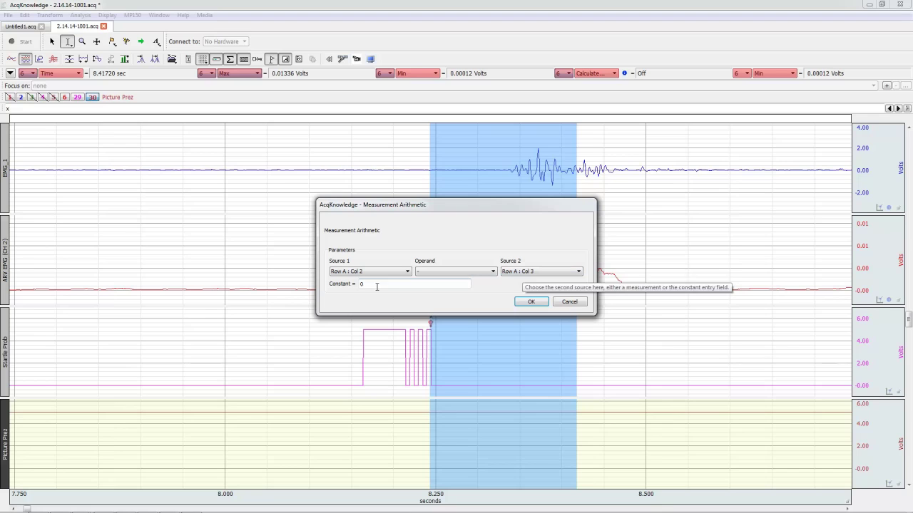
Confirm the Max-minus-Min calculation and set the fifth measurement to None
{"action": "left_click", "coordinate": [533, 303]}
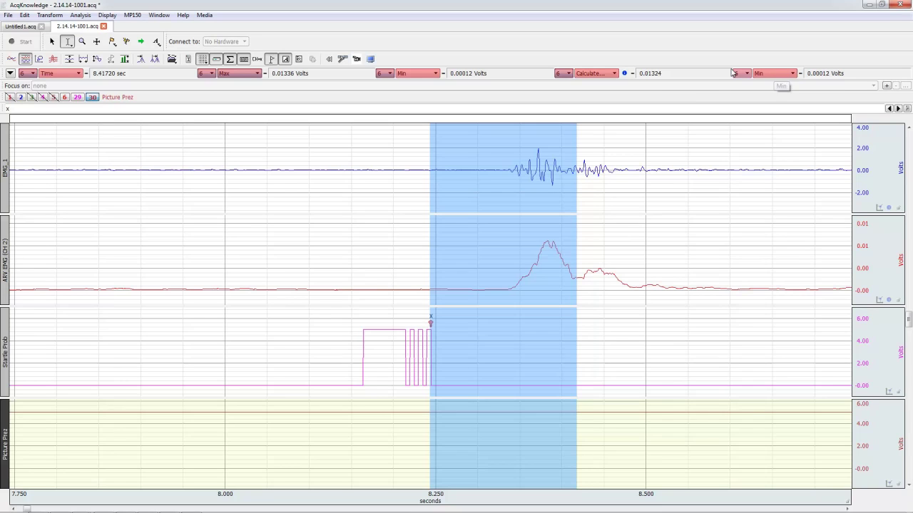
{"action": "left_click", "coordinate": [771, 76]}
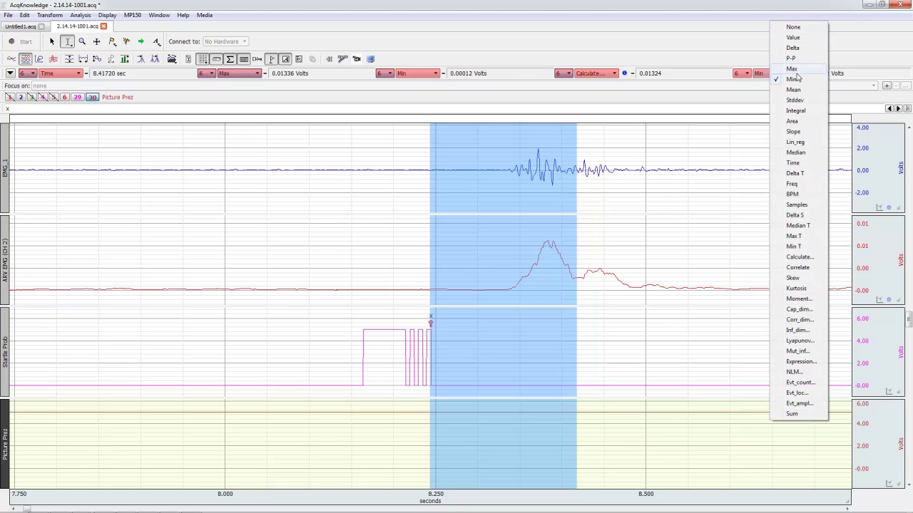
{"action": "left_click", "coordinate": [798, 27]}
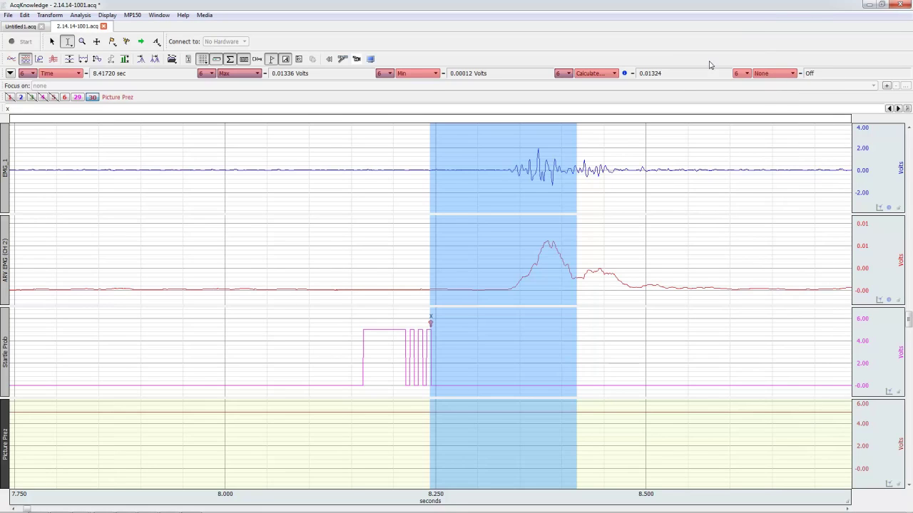
Reselect the post-stimulus window, then open the Events list from the stimulus marker
{"action": "left_click", "coordinate": [432, 345]}
{"action": "left_click_drag", "start_coordinate": [431, 338], "coordinate": [573, 336]}
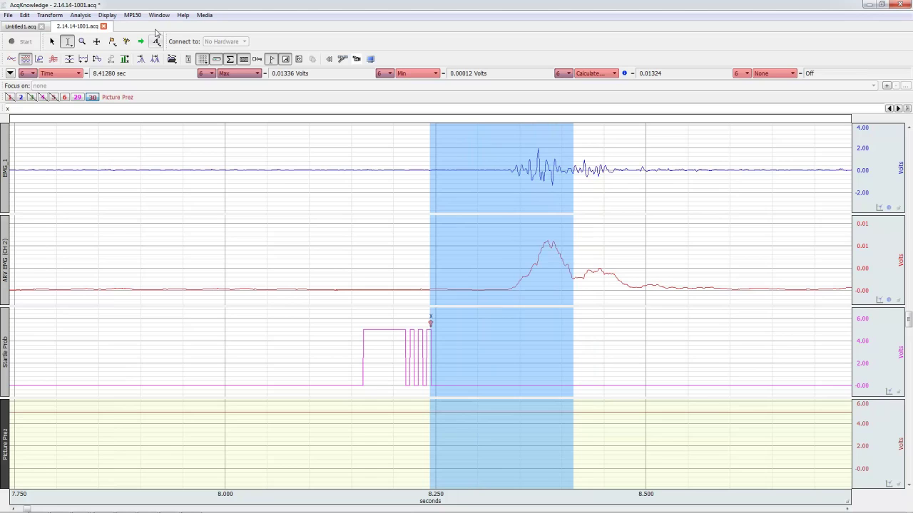
{"action": "left_click", "coordinate": [563, 192]}
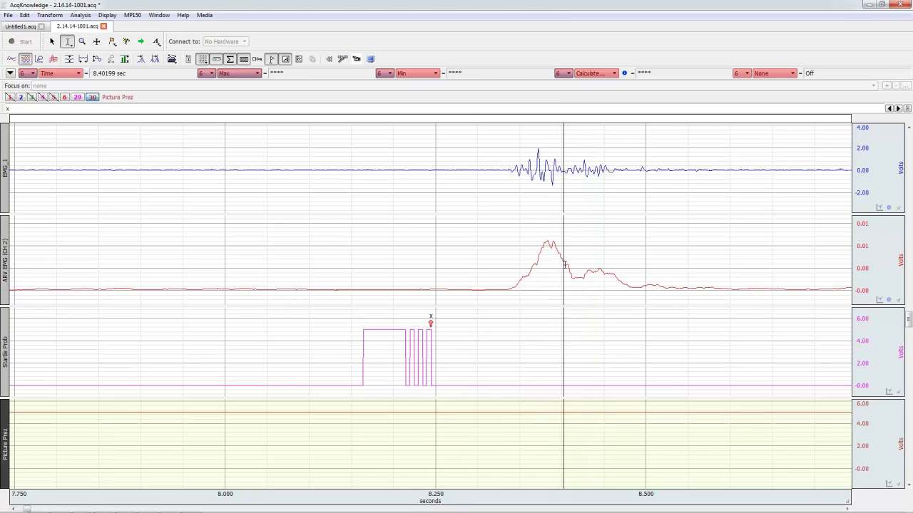
{"action": "double_click", "coordinate": [430, 323]}
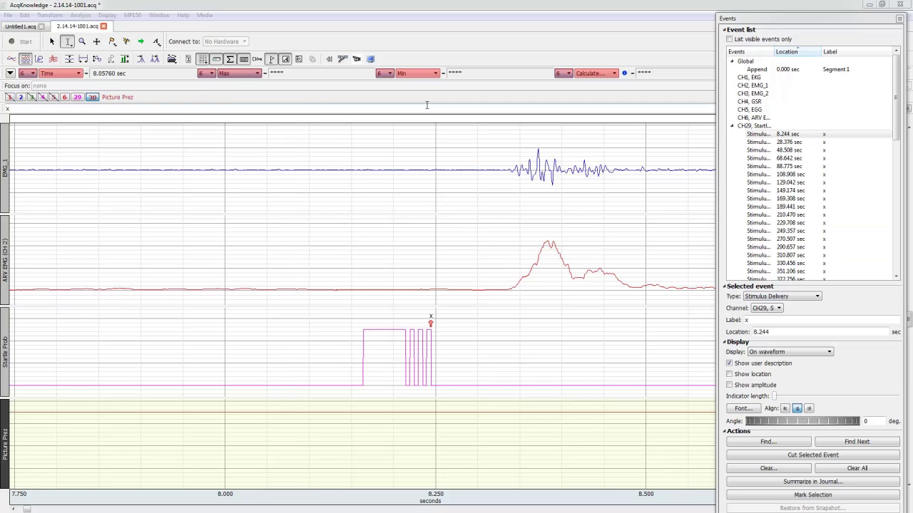
Float the Events list, switch the fifth measurement off, then close the Events list
{"action": "left_click_drag", "start_coordinate": [745, 18], "coordinate": [737, 144]}
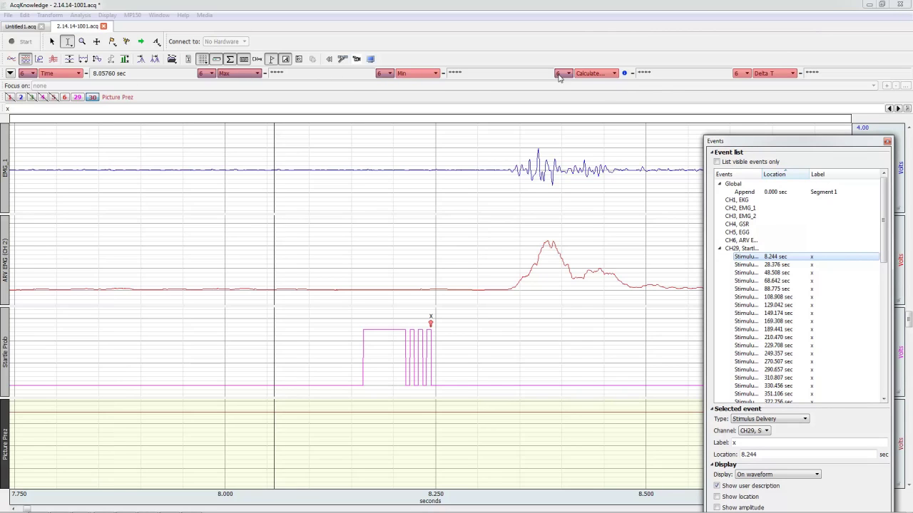
{"action": "left_click", "coordinate": [792, 75]}
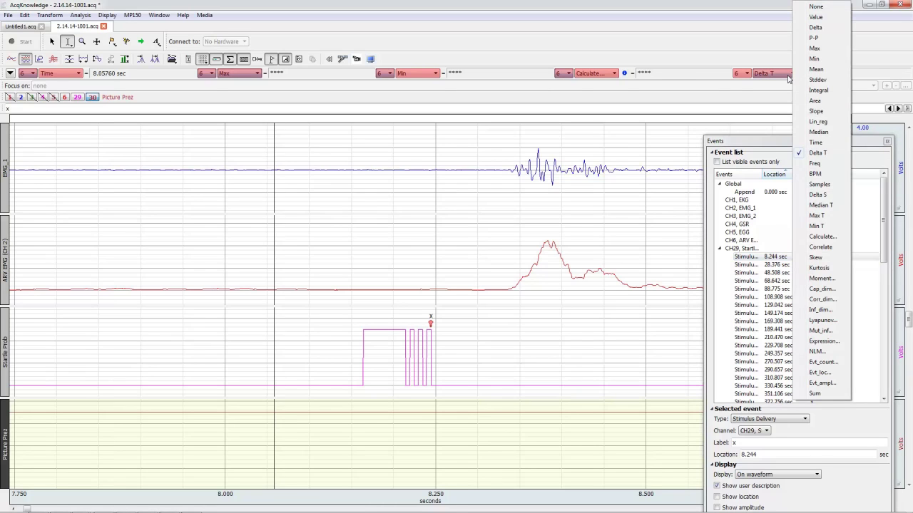
{"action": "left_click", "coordinate": [816, 7]}
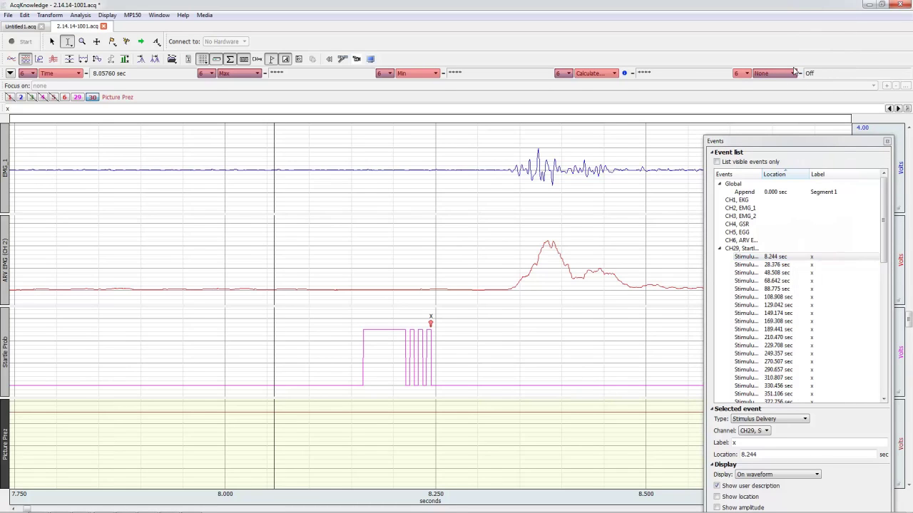
{"action": "left_click_drag", "start_coordinate": [790, 146], "coordinate": [785, 39]}
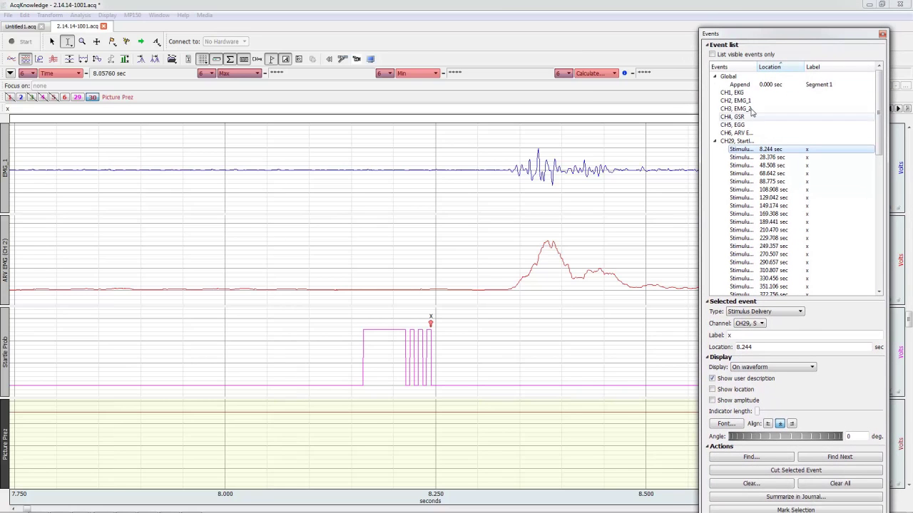
{"action": "left_click", "coordinate": [881, 33]}
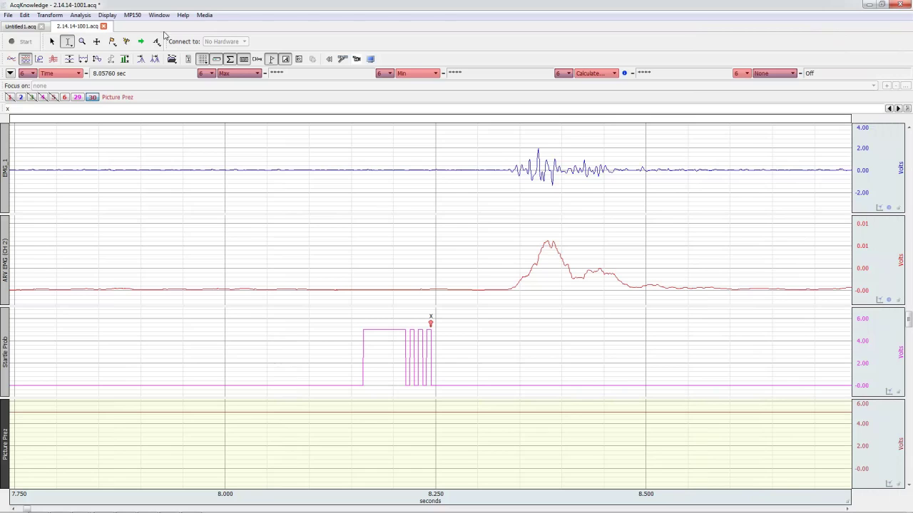
{"action": "left_click", "coordinate": [79, 15]}
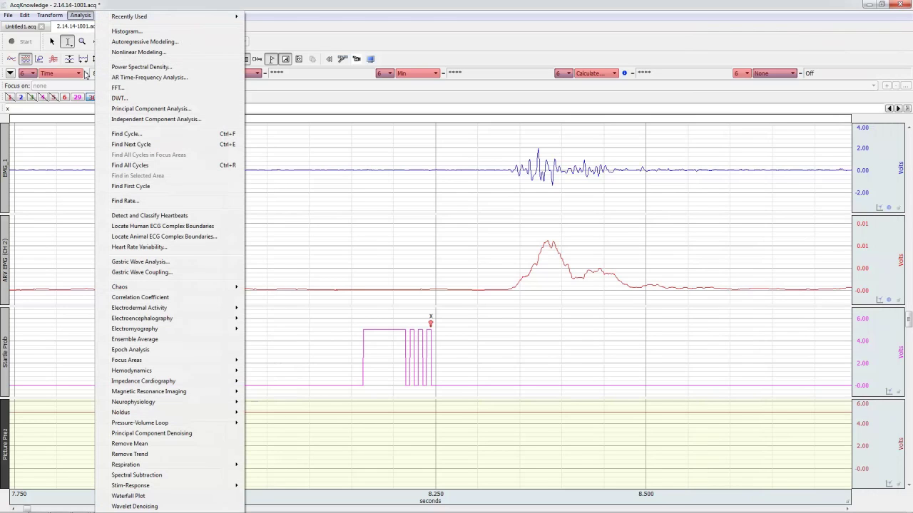
Find cycles from events, with zero offsets and Stimulus Delivery on CH29, Startle Prob as the start event
{"action": "left_click", "coordinate": [125, 134]}
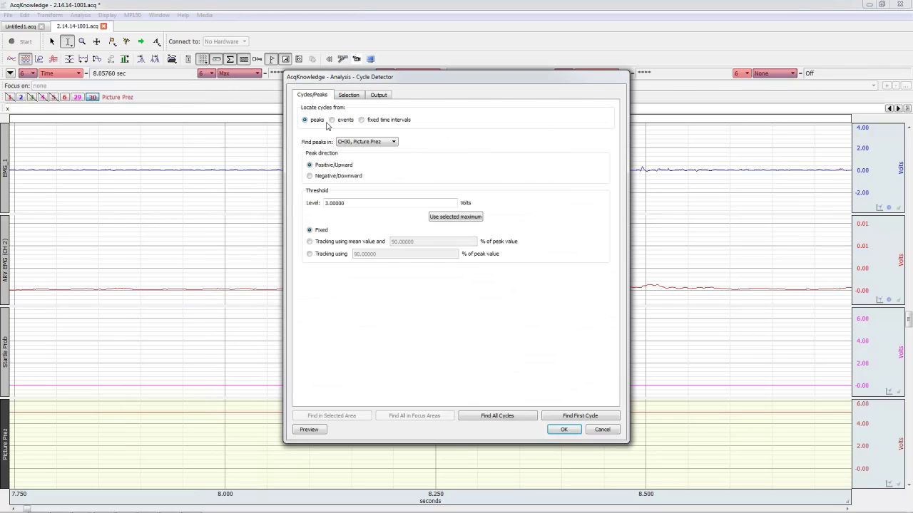
{"action": "left_click", "coordinate": [331, 120]}
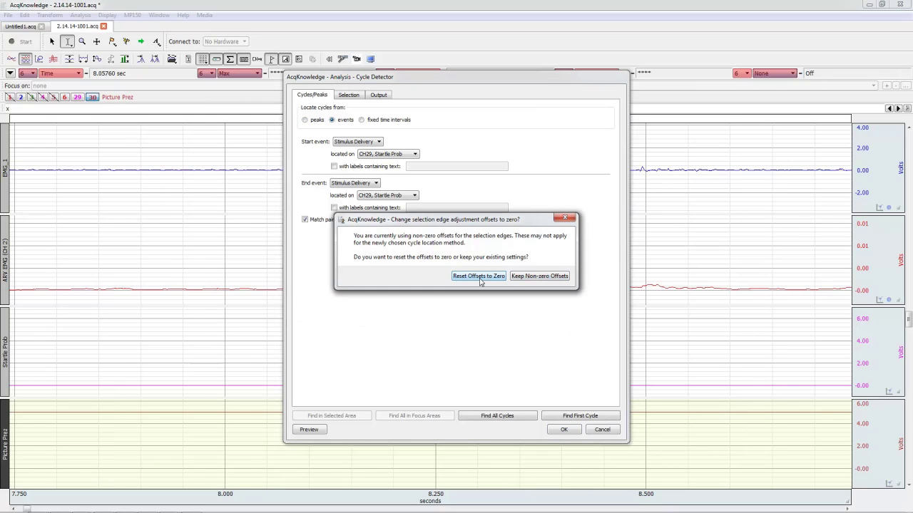
{"action": "left_click", "coordinate": [479, 276]}
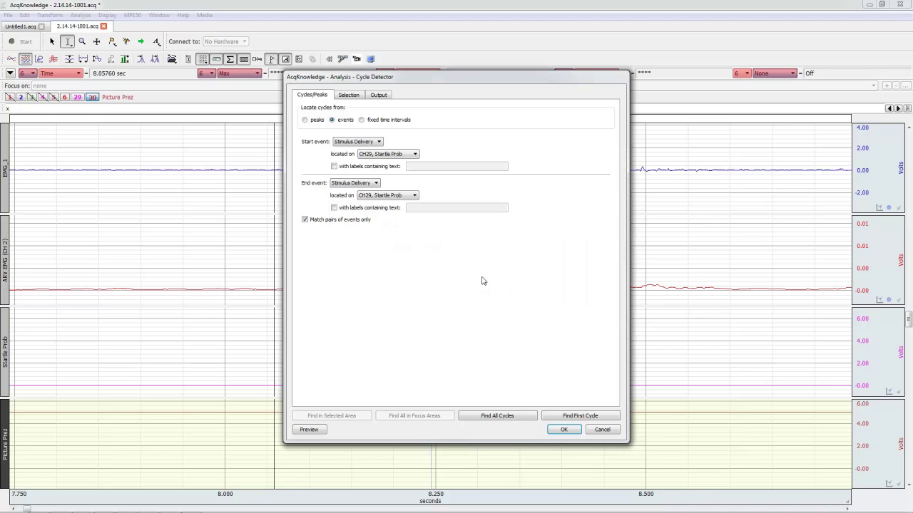
{"action": "left_click", "coordinate": [350, 145]}
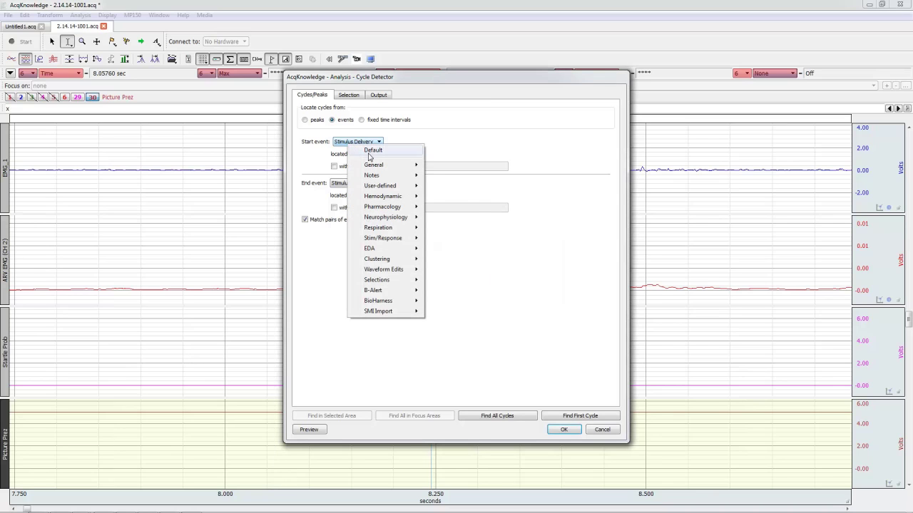
{"action": "mouse_move", "coordinate": [389, 238]}
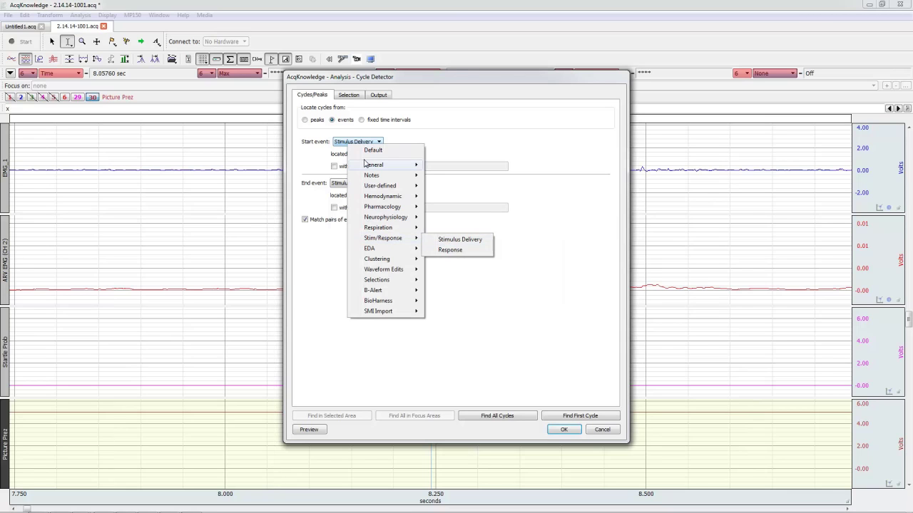
{"action": "left_click", "coordinate": [442, 239]}
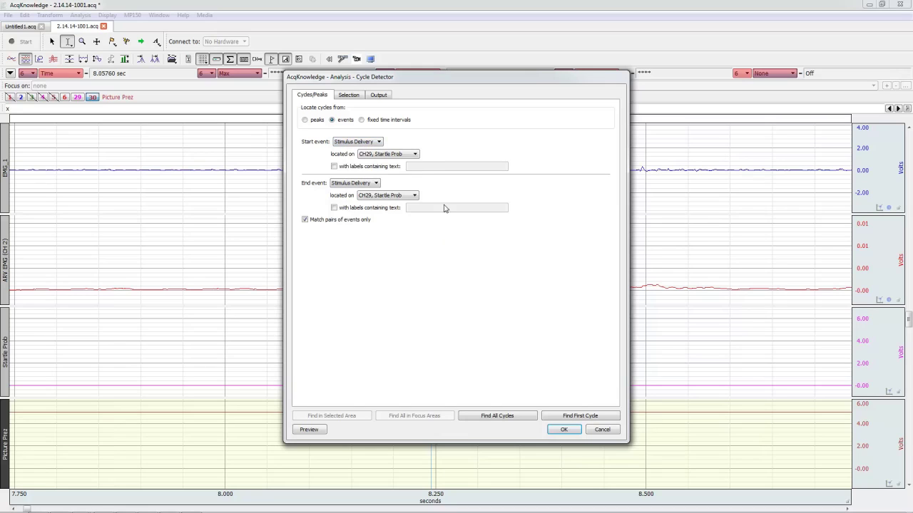
{"action": "left_click", "coordinate": [398, 158]}
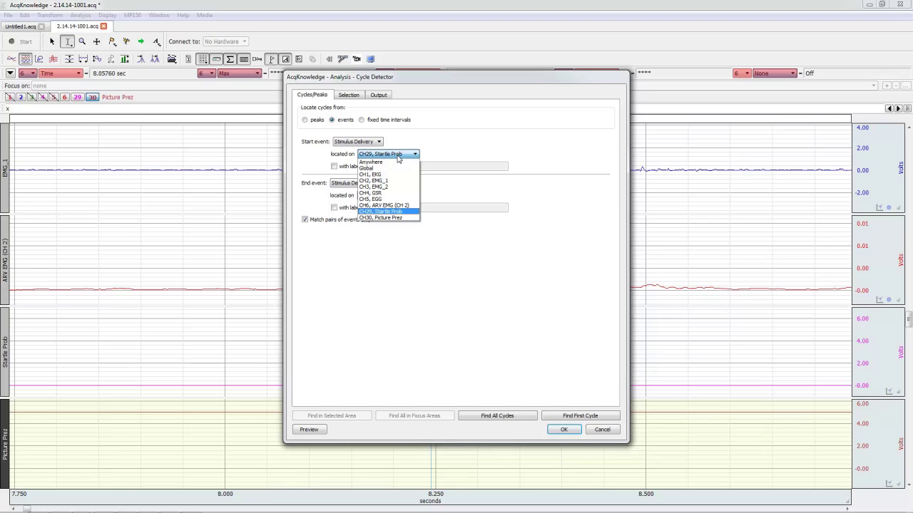
{"action": "left_click", "coordinate": [399, 217]}
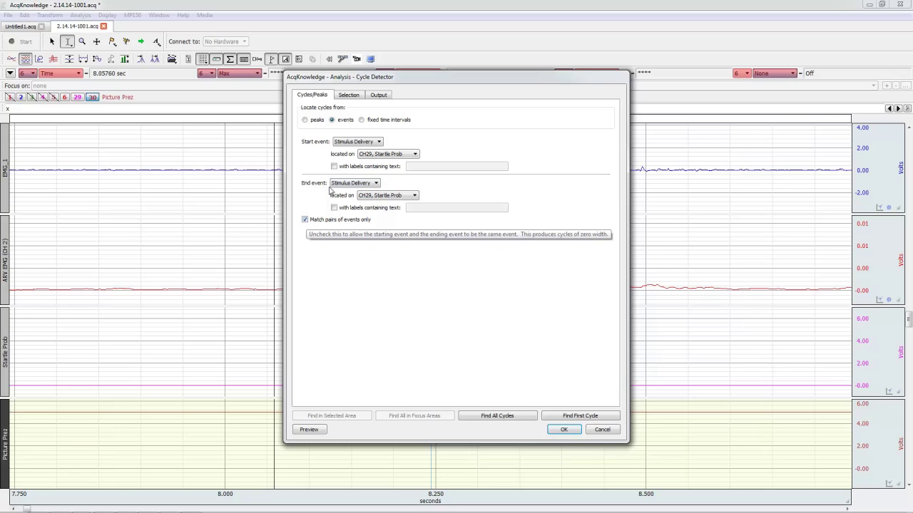
Set the cycle selection's right edge offset to 0.150 s after the starting event
{"action": "left_click", "coordinate": [347, 95]}
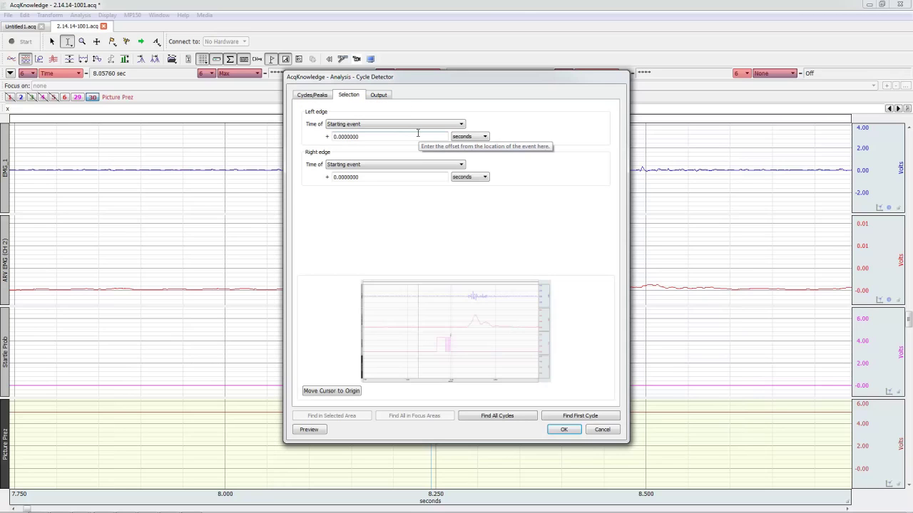
{"action": "left_click_drag", "start_coordinate": [391, 135], "coordinate": [316, 135]}
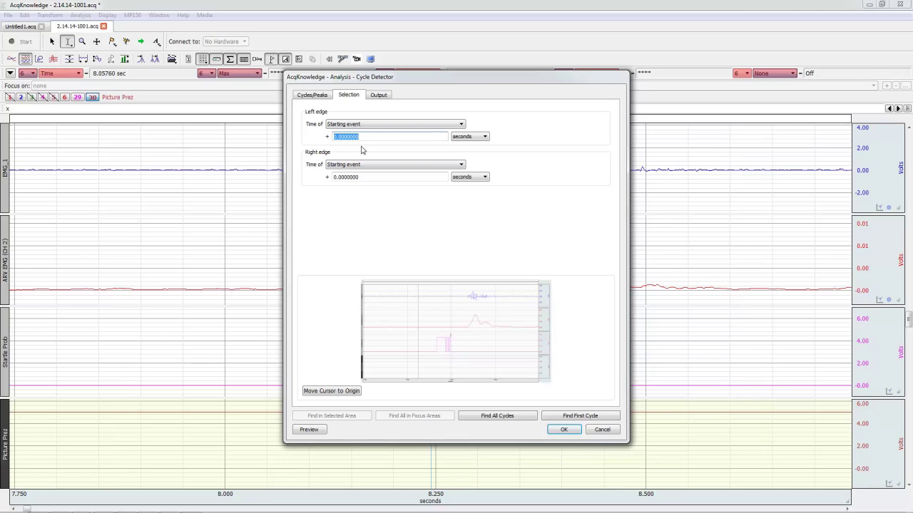
{"action": "left_click", "coordinate": [368, 176]}
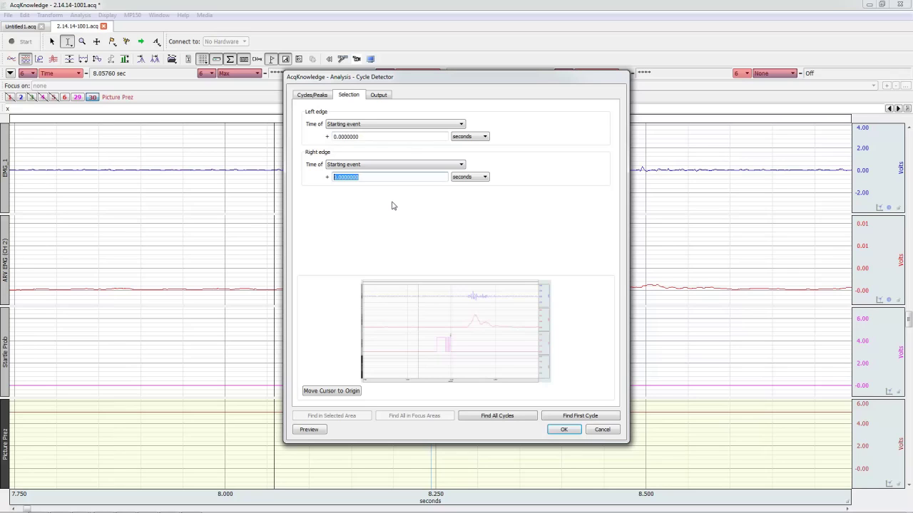
{"action": "type", "text": ".15"}
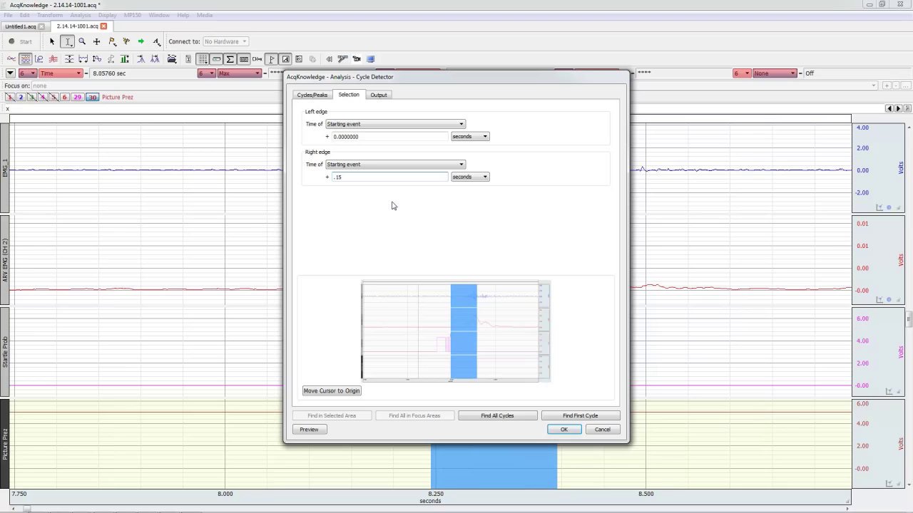
{"action": "type", "text": "0"}
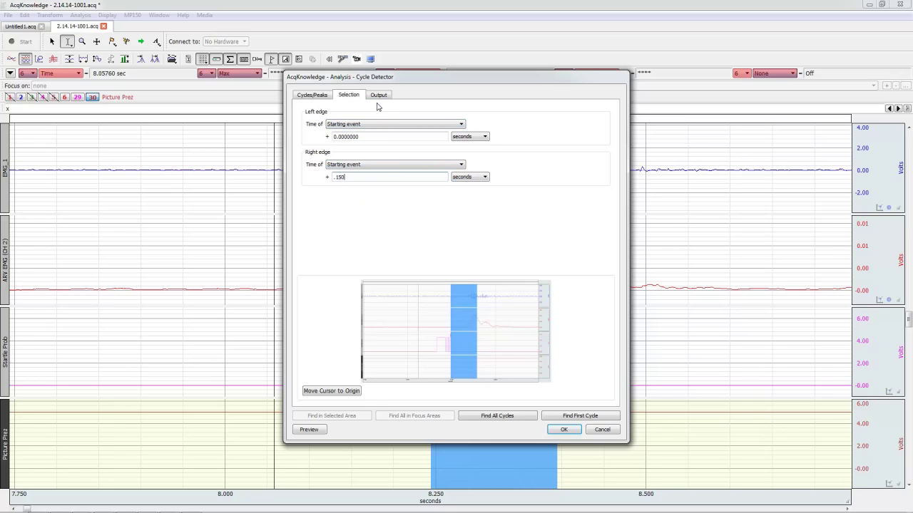
Move the cursor to the recording's origin and enable saving measurements to an Excel spreadsheet
{"action": "left_click", "coordinate": [333, 392]}
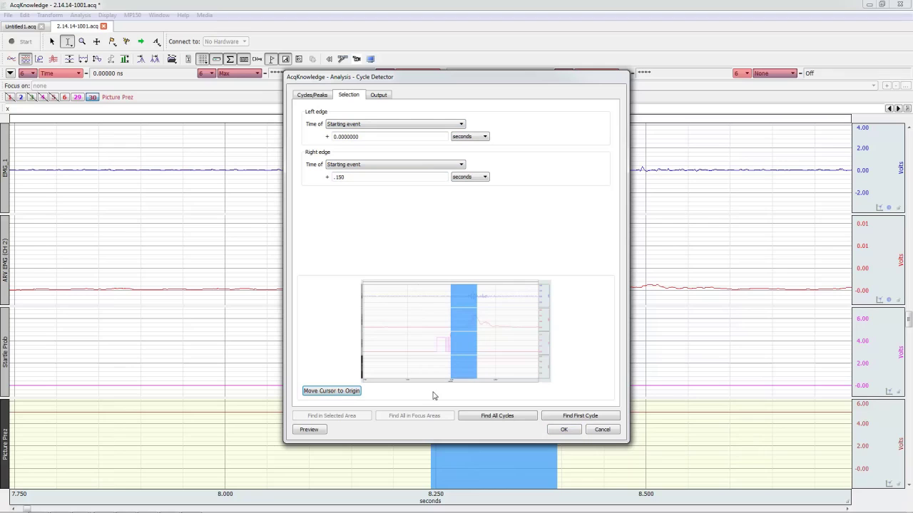
{"action": "left_click", "coordinate": [384, 97]}
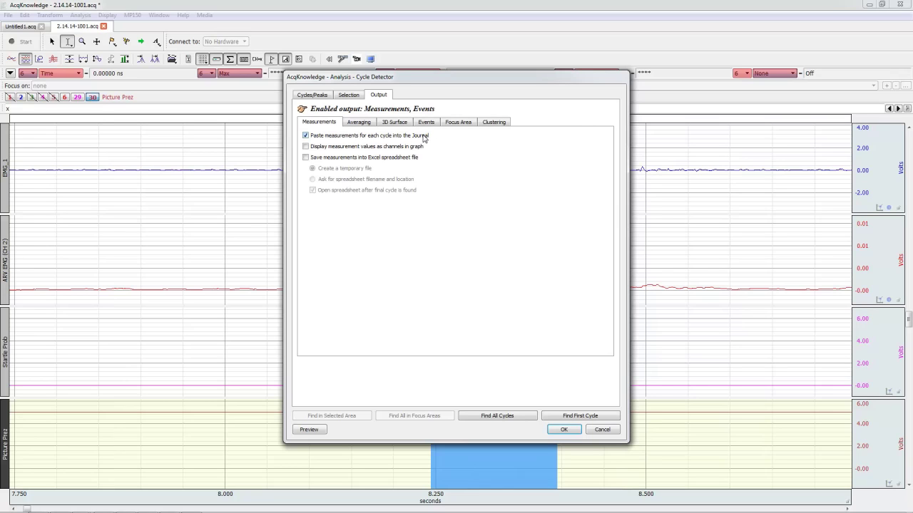
{"action": "left_click", "coordinate": [306, 157]}
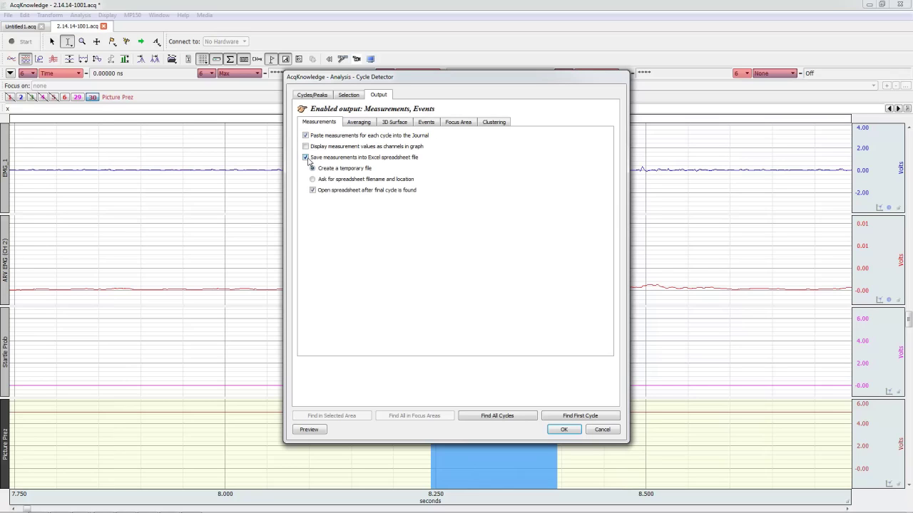
Turn off event output for detected cycles in the Cycle Detector
{"action": "left_click", "coordinate": [427, 122]}
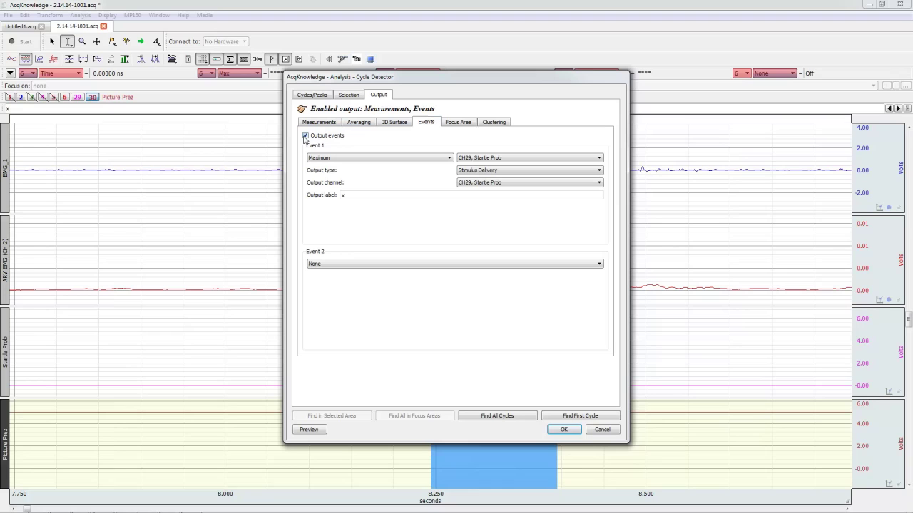
{"action": "left_click", "coordinate": [306, 135]}
{"action": "left_click", "coordinate": [326, 123]}
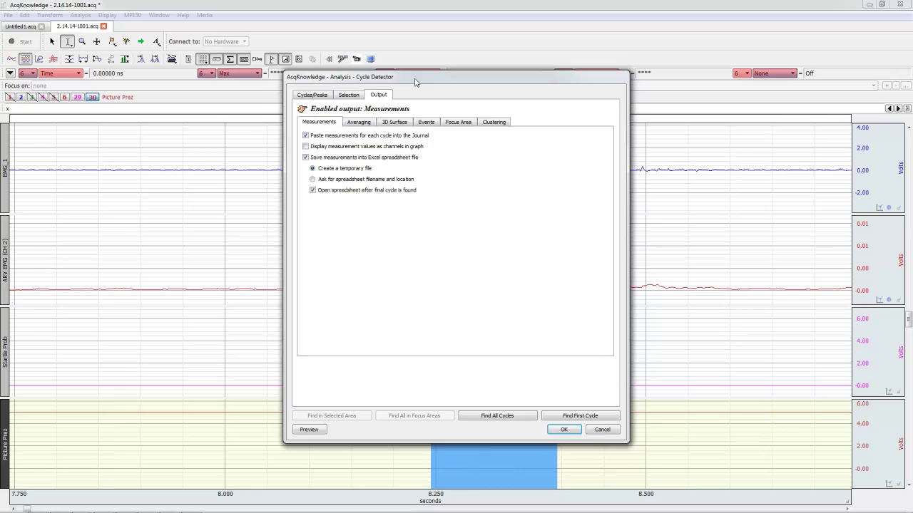
Find all cycles, exporting measurements for 57 cycles, and minimize the Excel window
{"action": "left_click_drag", "start_coordinate": [415, 82], "coordinate": [387, 114]}
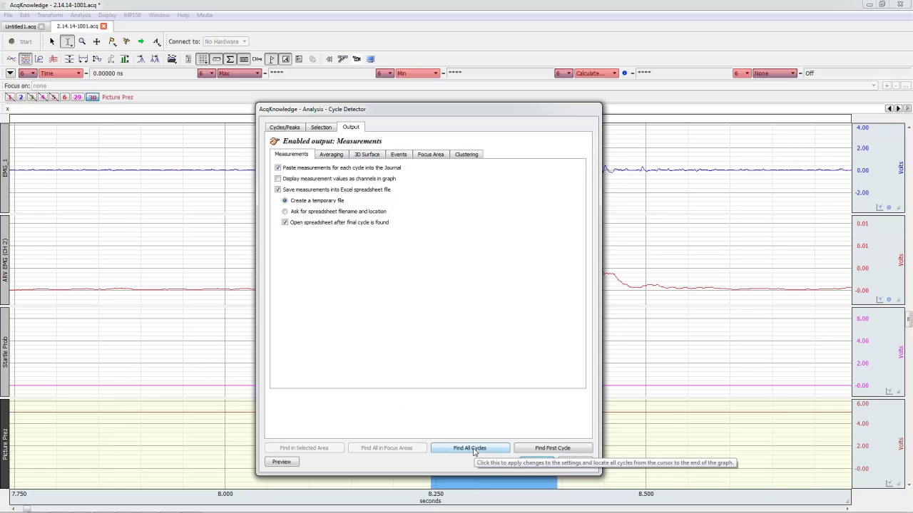
{"action": "left_click", "coordinate": [444, 453]}
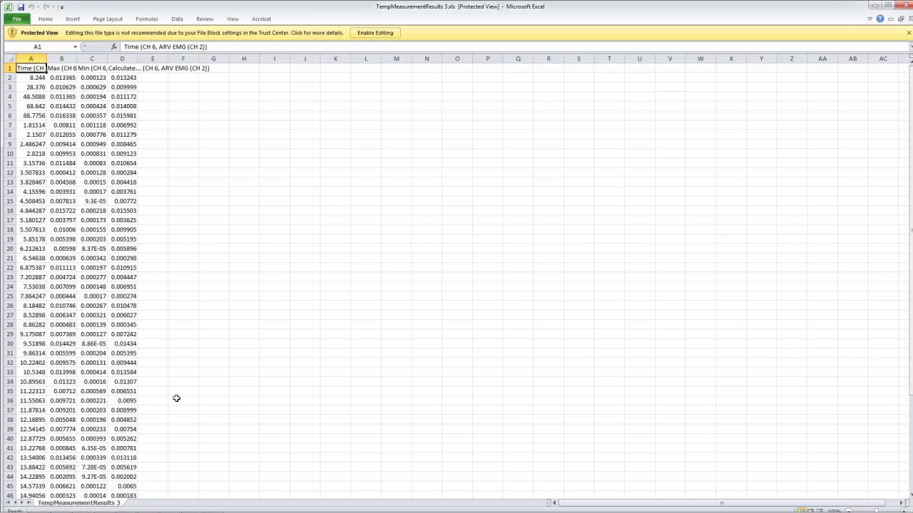
{"action": "left_click", "coordinate": [875, 6]}
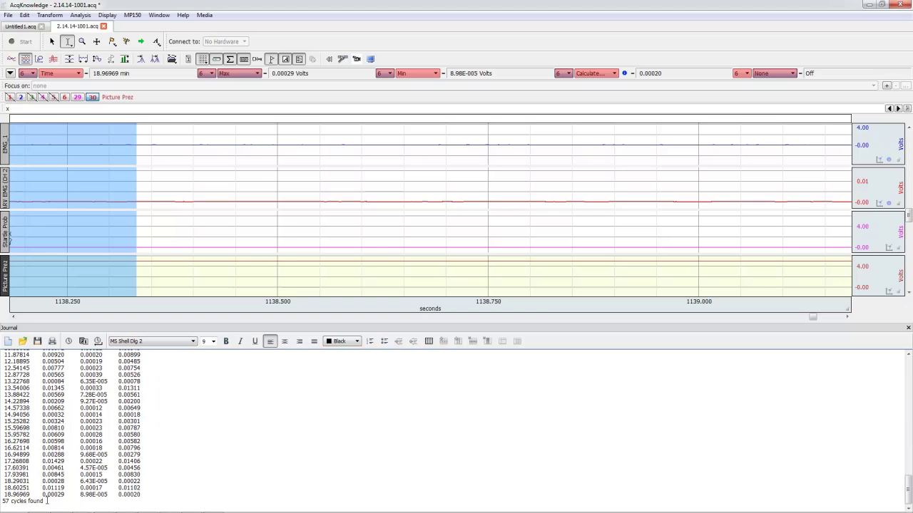
Close the cycle-results journal and scroll the graph to the startle probe near 1157.9 s
{"action": "left_click_drag", "start_coordinate": [47, 502], "coordinate": [1, 501]}
{"action": "left_click", "coordinate": [908, 330]}
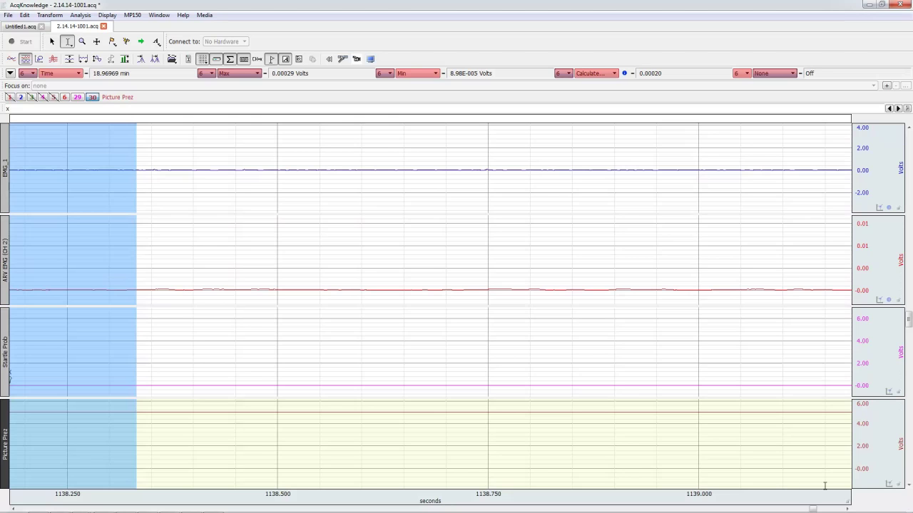
{"action": "left_click_drag", "start_coordinate": [817, 507], "coordinate": [846, 508]}
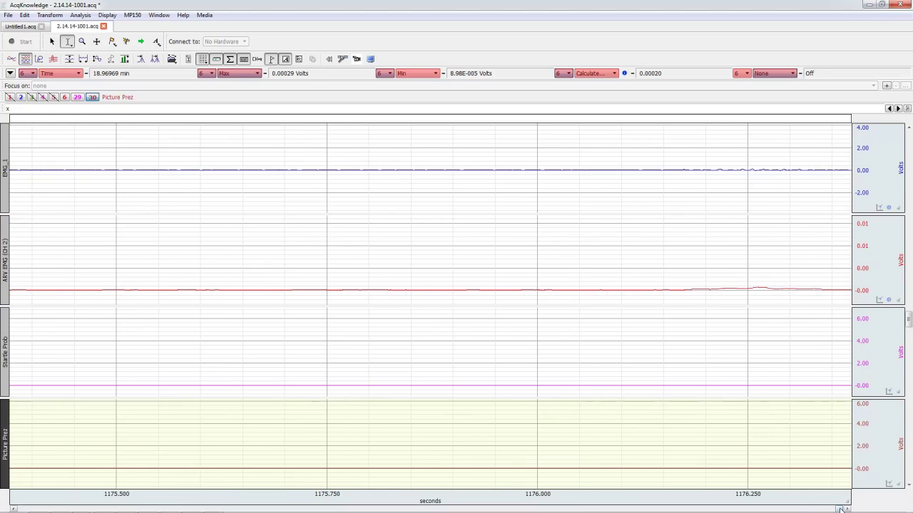
{"action": "left_click_drag", "start_coordinate": [842, 509], "coordinate": [802, 510]}
Page the waveforms back, set the sixth measurement from None to Delta T, and mark a time point
{"action": "left_click", "coordinate": [804, 511]}
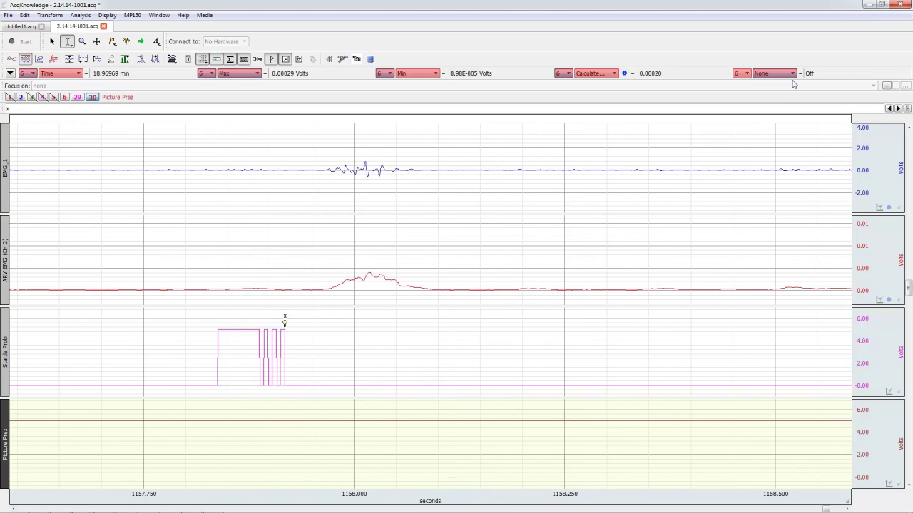
{"action": "left_click", "coordinate": [788, 74]}
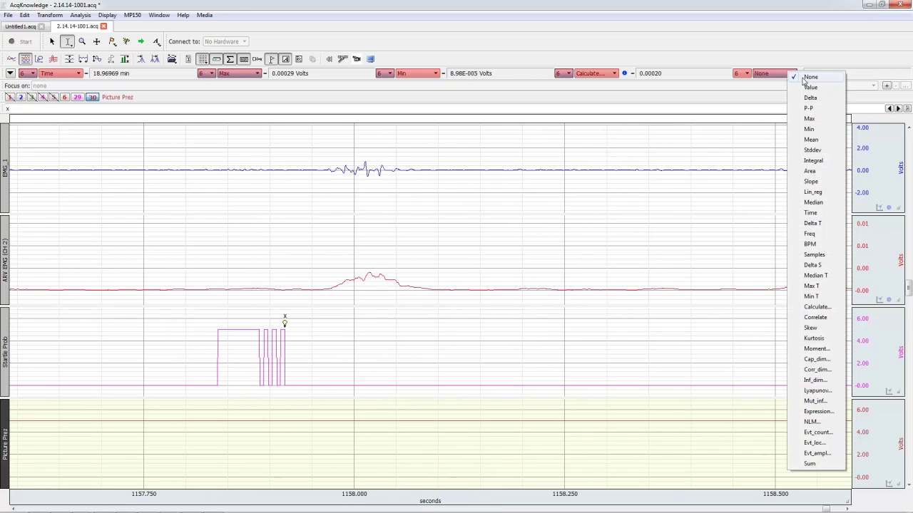
{"action": "left_click", "coordinate": [813, 223]}
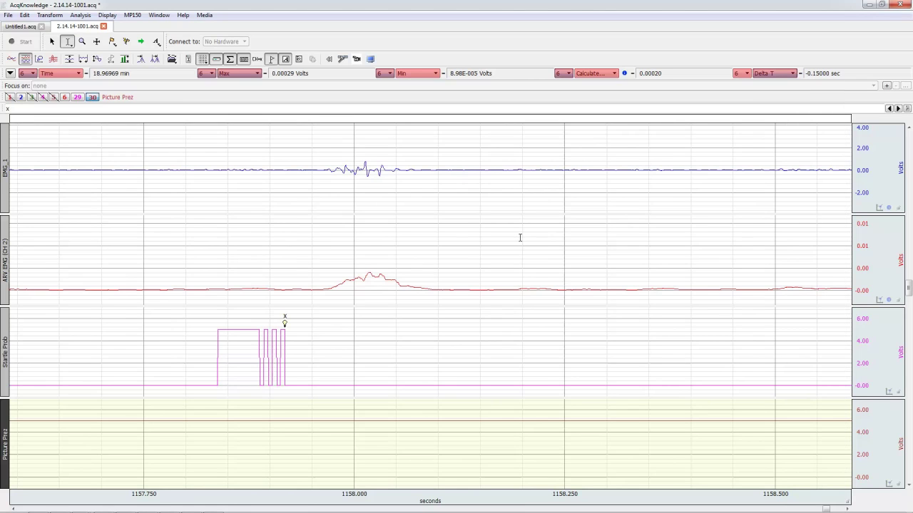
{"action": "left_click", "coordinate": [284, 343]}
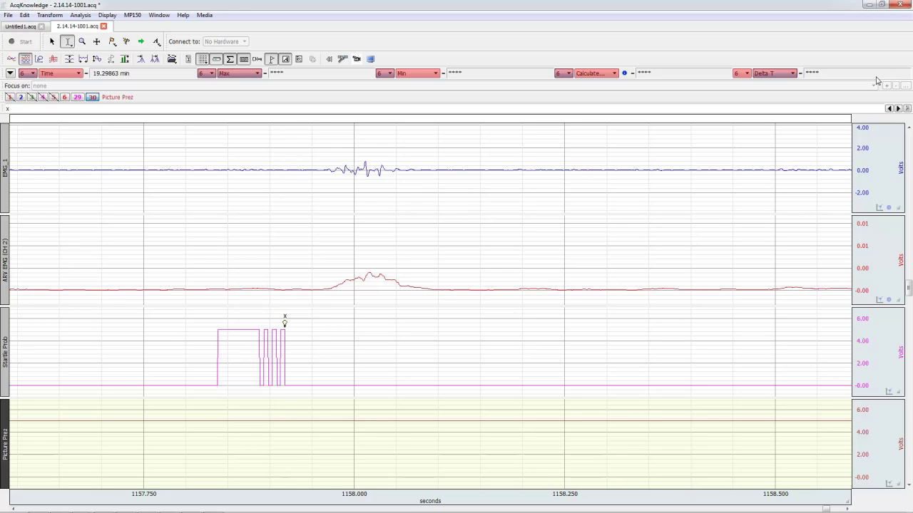
Jump to the last startle stimulus event at 1157.917 sec from the events list
{"action": "left_click", "coordinate": [908, 109]}
{"action": "scroll", "coordinate": [457, 150], "scroll_direction": "down", "scroll_amount": 10}
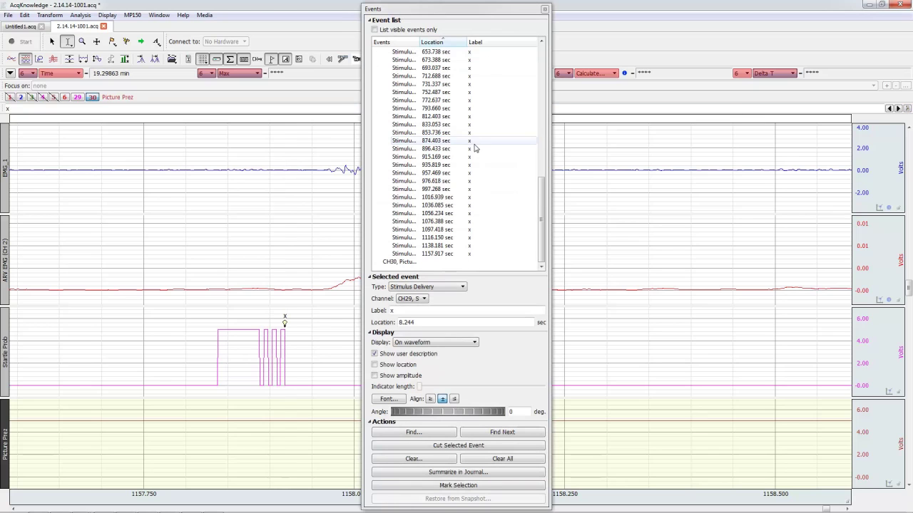
{"action": "left_click", "coordinate": [435, 254]}
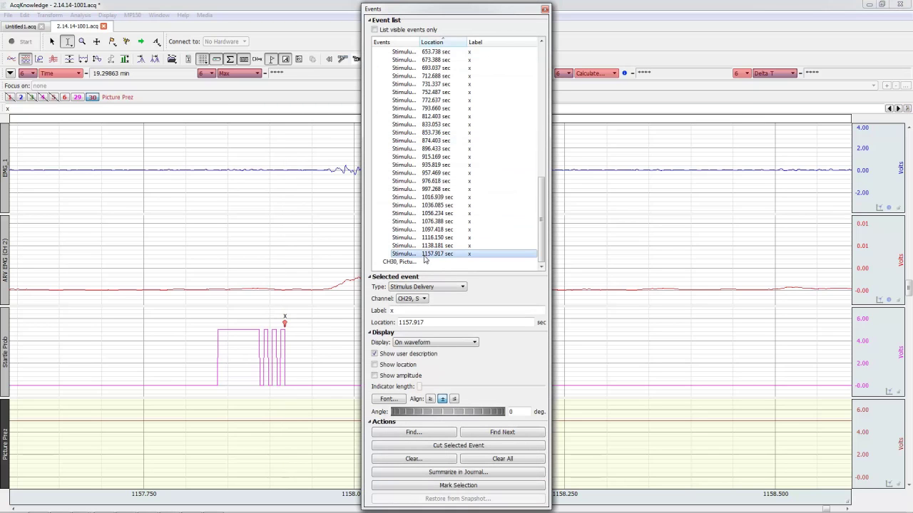
{"action": "left_click_drag", "start_coordinate": [476, 11], "coordinate": [782, 14]}
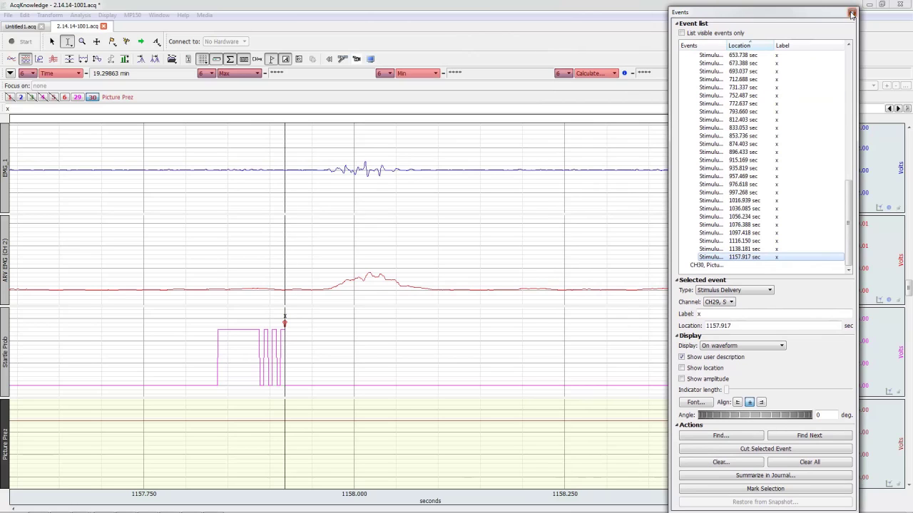
{"action": "left_click", "coordinate": [852, 13]}
Select the 0.15 s window after the stimulus marker and copy the measurements to the clipboard
{"action": "left_click", "coordinate": [286, 342]}
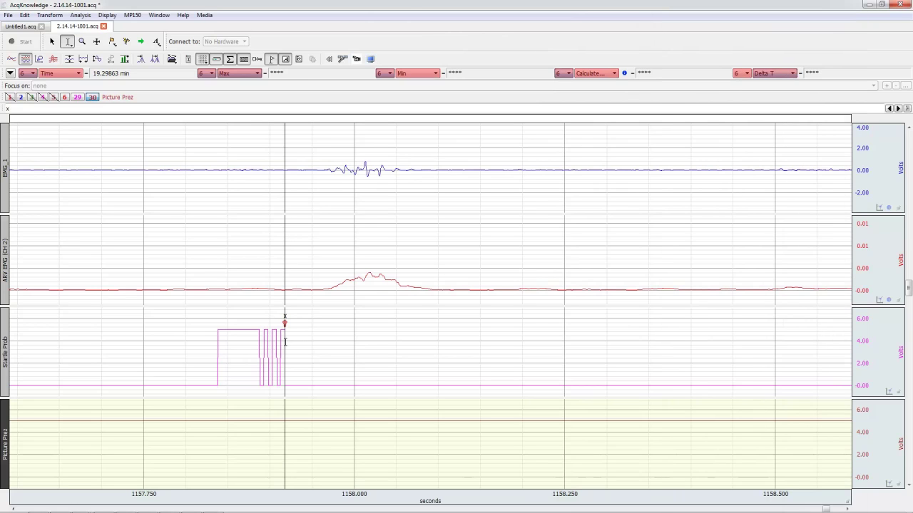
{"action": "left_click_drag", "start_coordinate": [284, 341], "coordinate": [411, 337]}
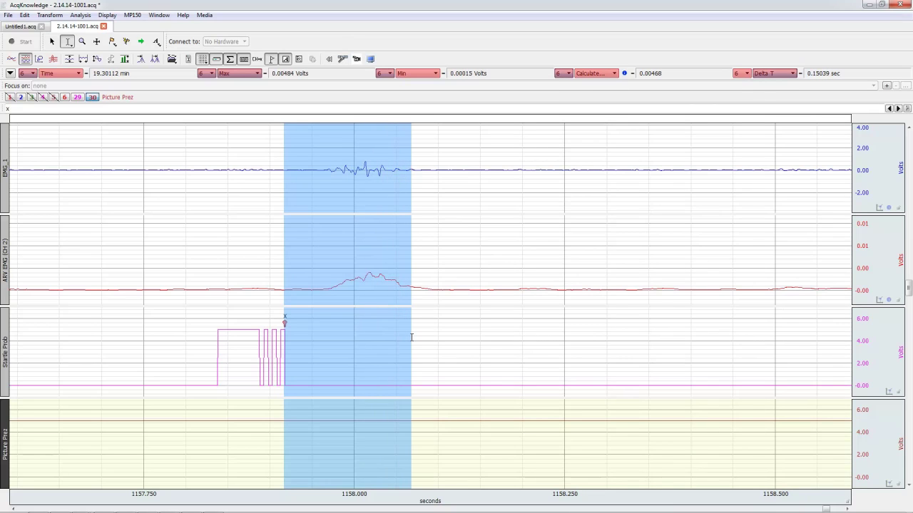
{"action": "left_click", "coordinate": [308, 338]}
{"action": "left_click", "coordinate": [285, 338]}
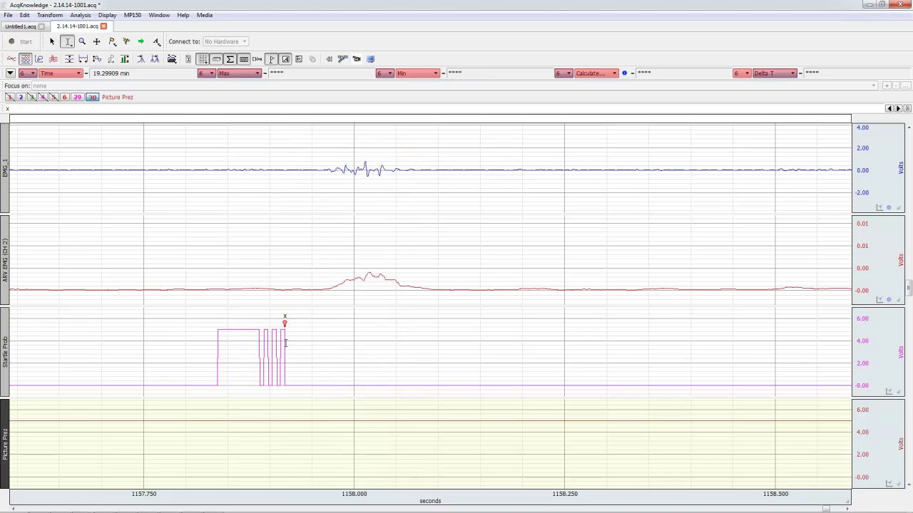
{"action": "left_click_drag", "start_coordinate": [285, 338], "coordinate": [412, 341]}
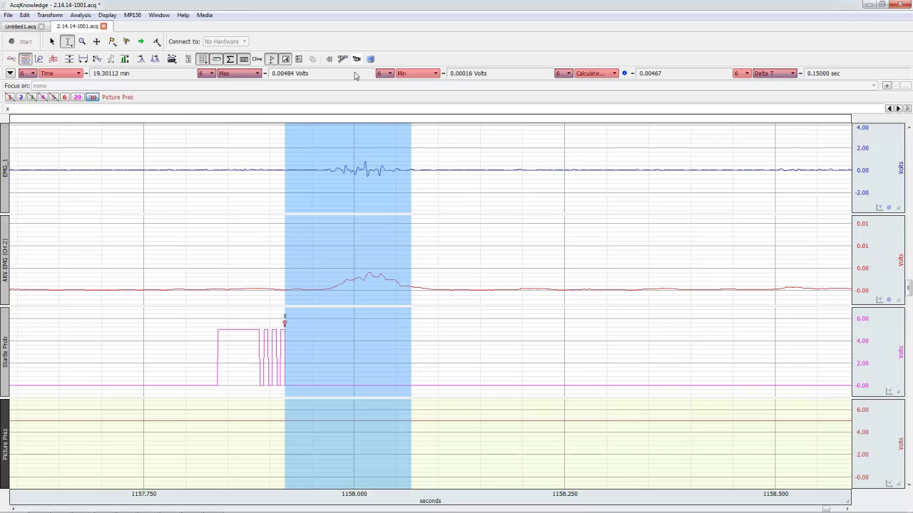
{"action": "right_click", "coordinate": [165, 81]}
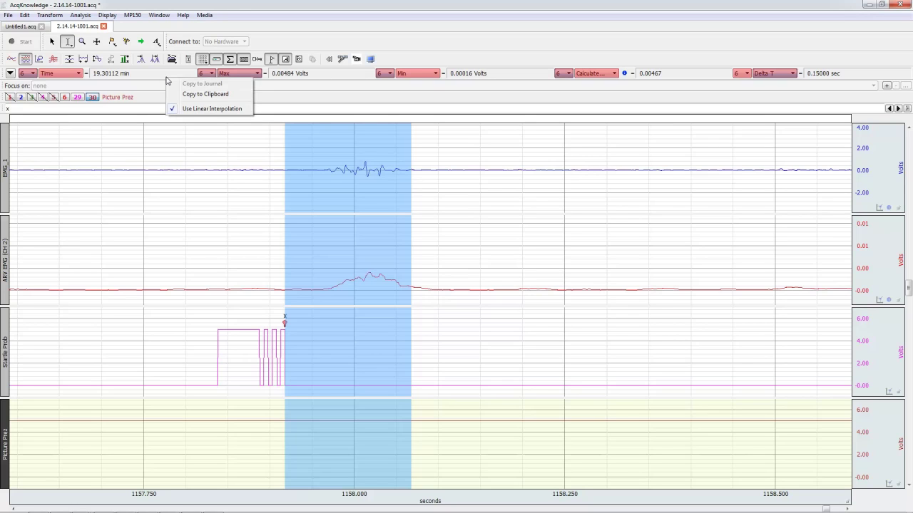
{"action": "left_click", "coordinate": [203, 94]}
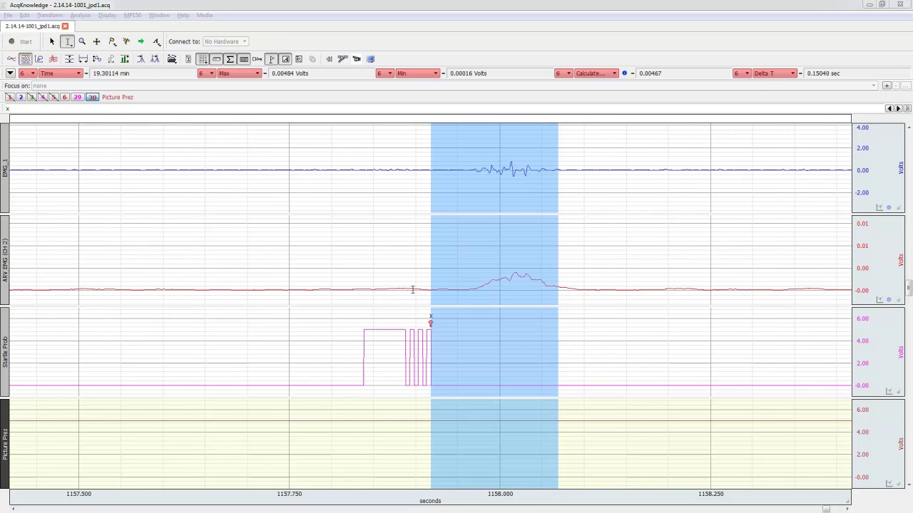
Paste the final trial's measurements (19.30114, 0.00484, 0.00016, 0.00467, 0.1504) into Excel row A59:E59
{"action": "key", "text": "alt+Tab"}
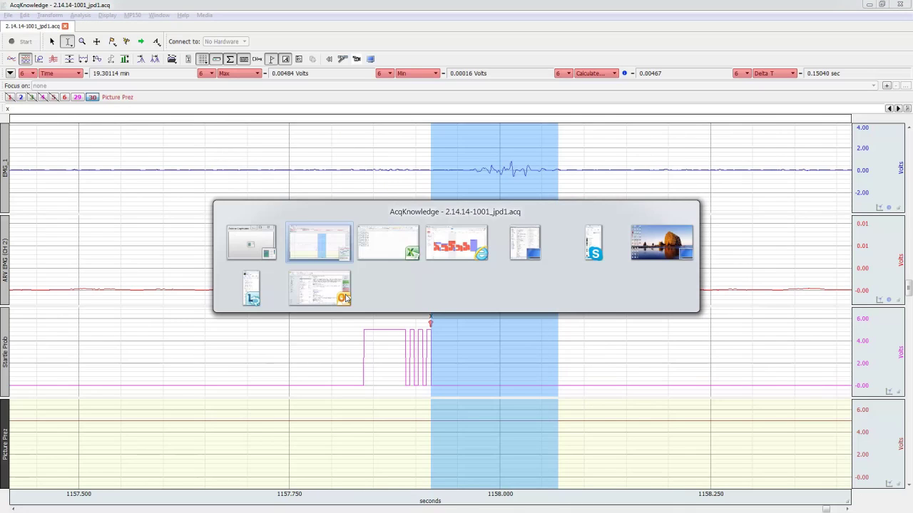
{"action": "key", "text": "alt+Tab"}
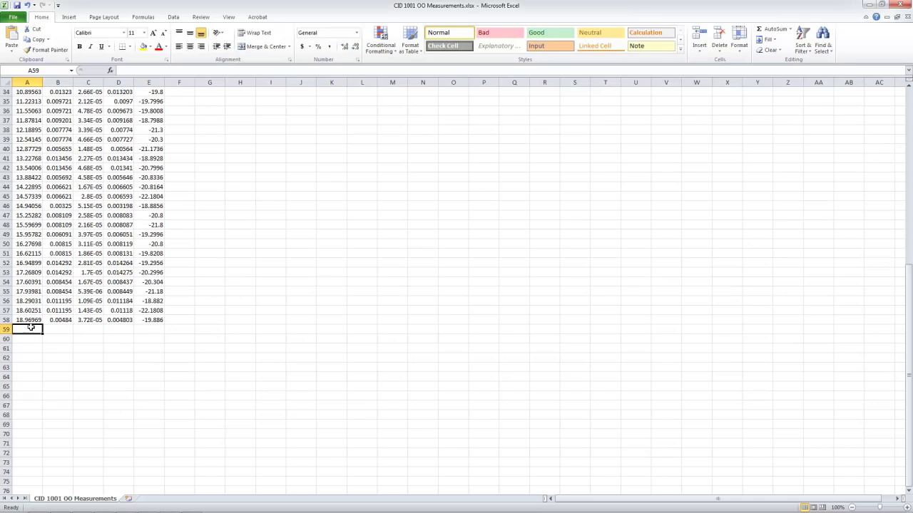
{"action": "right_click", "coordinate": [32, 329]}
{"action": "left_click", "coordinate": [51, 365]}
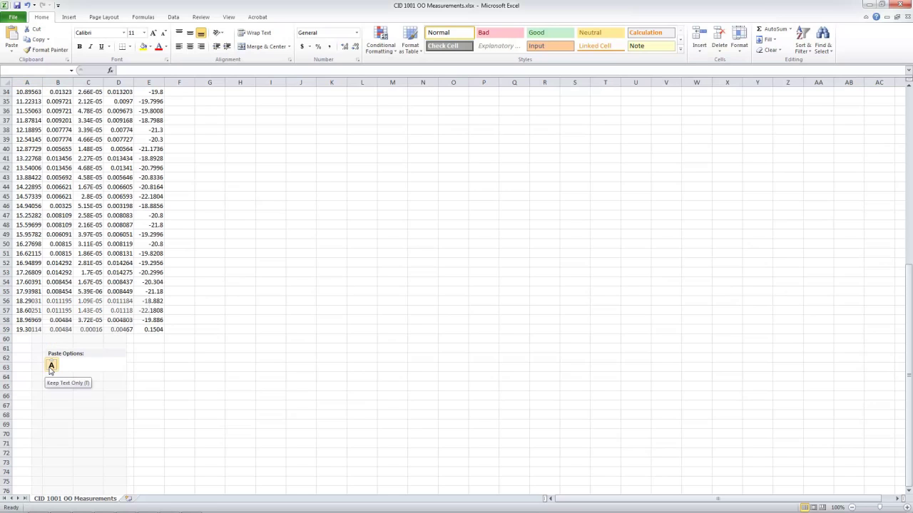
{"action": "left_click", "coordinate": [231, 357]}
{"action": "left_click", "coordinate": [173, 341]}
{"action": "left_click_drag", "start_coordinate": [155, 332], "coordinate": [16, 329]}
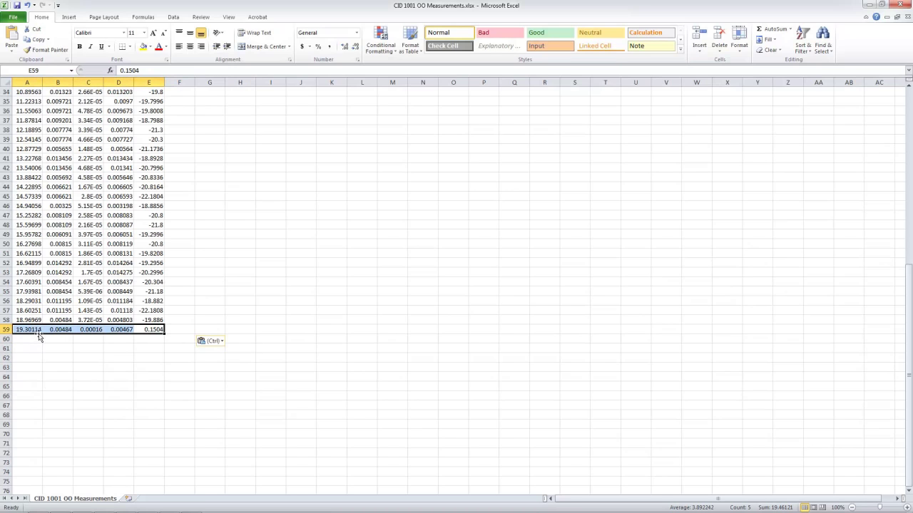
{"action": "scroll", "coordinate": [43, 321], "scroll_direction": "up", "scroll_amount": 11}
{"action": "left_click_drag", "start_coordinate": [28, 101], "coordinate": [156, 464]}
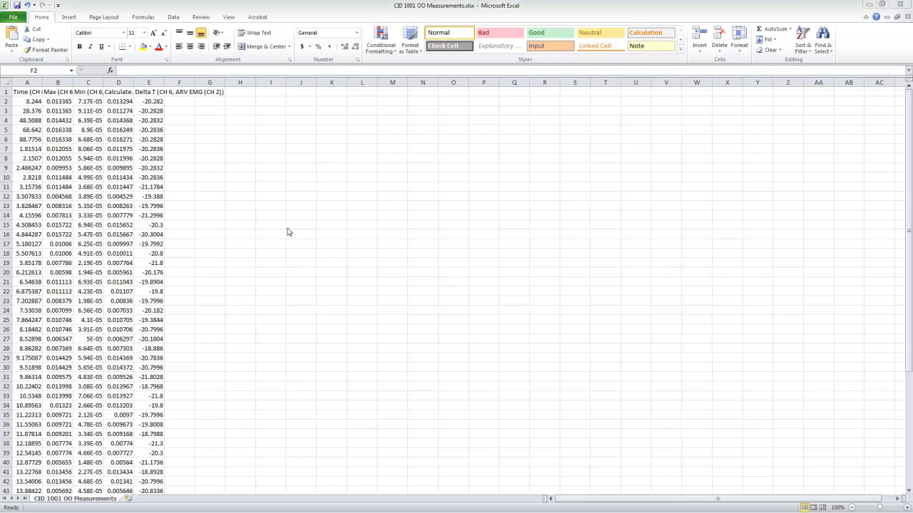
Copy the Order 1 trial numbers and picture codes (A3:B60) from the presentation orders workbook
{"action": "key", "text": "alt+Tab"}
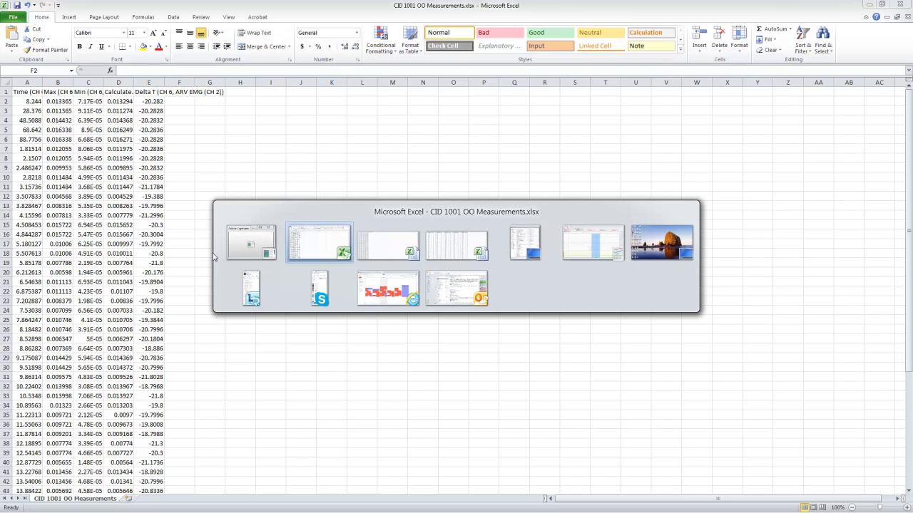
{"action": "key", "text": "alt+Tab"}
{"action": "key", "text": "alt+Tab"}
{"action": "key", "text": "alt+Tab"}
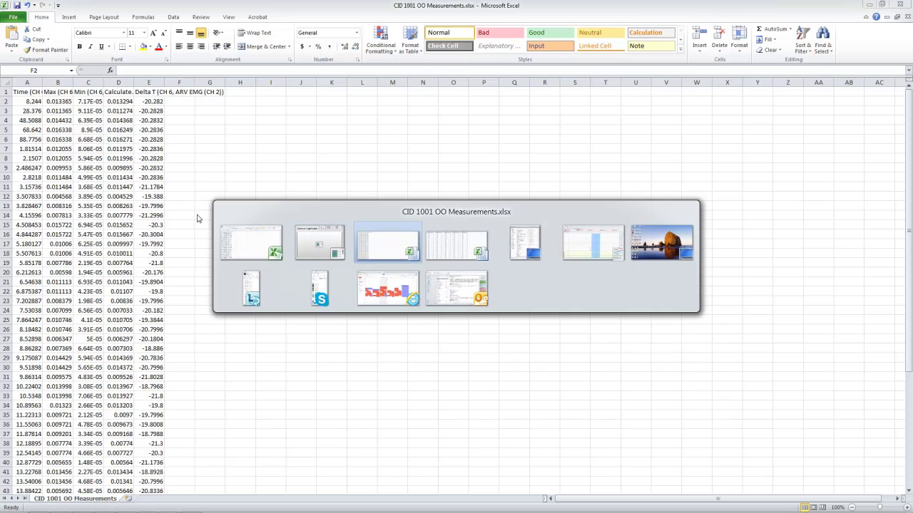
{"action": "key", "text": "alt+Tab"}
{"action": "key", "text": "alt+Tab"}
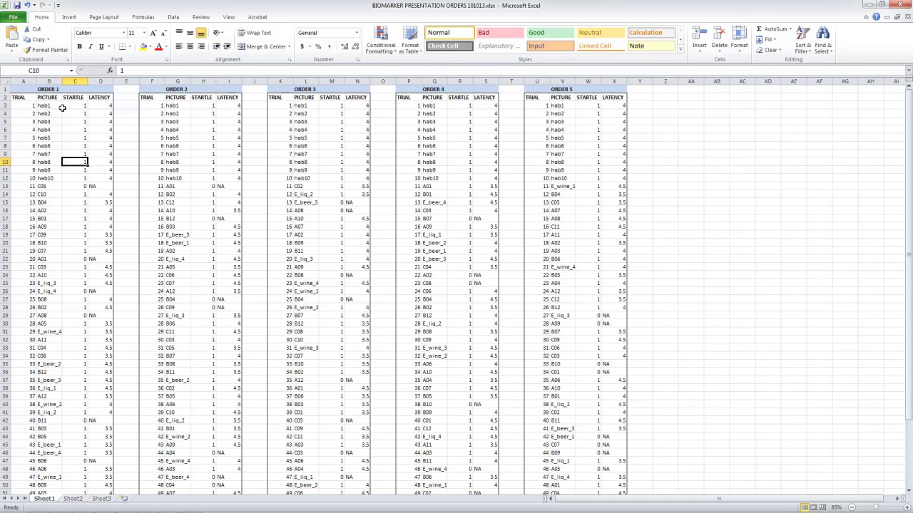
{"action": "left_click_drag", "start_coordinate": [32, 106], "coordinate": [54, 477]}
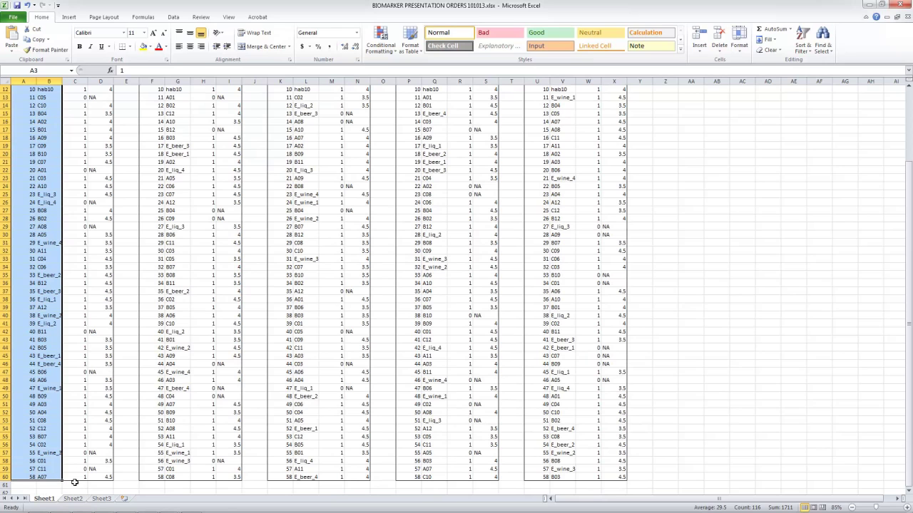
{"action": "key", "text": "ctrl+c"}
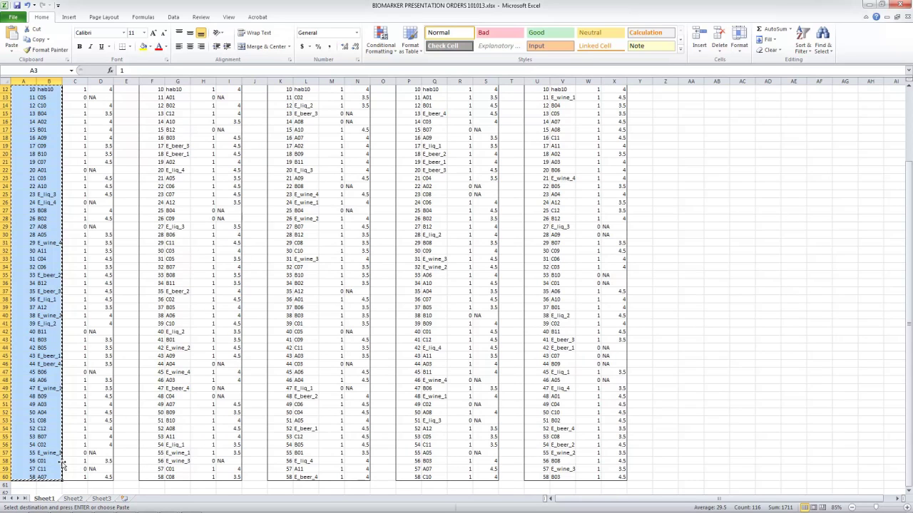
{"action": "key", "text": "alt+Tab"}
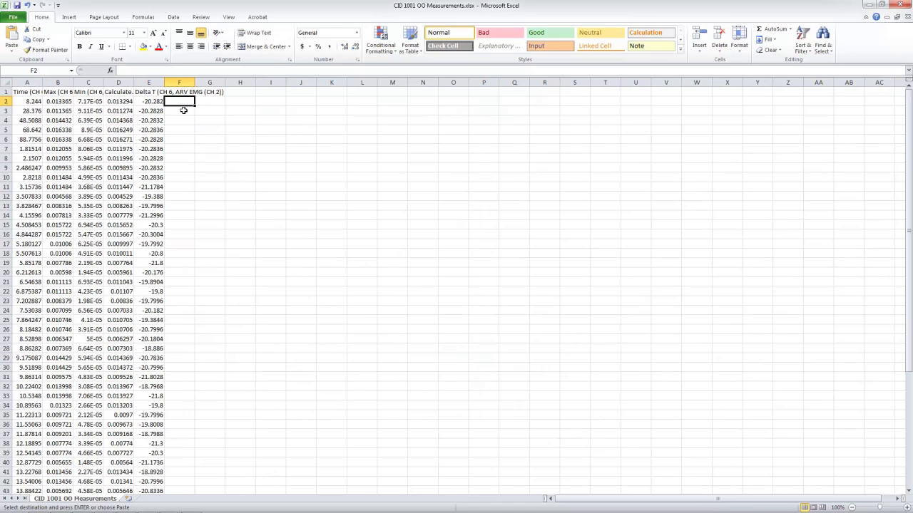
Paste trials 1–58 and picture codes (hab1 … A07) into columns F and G from F2
{"action": "key", "text": "ctrl+v"}
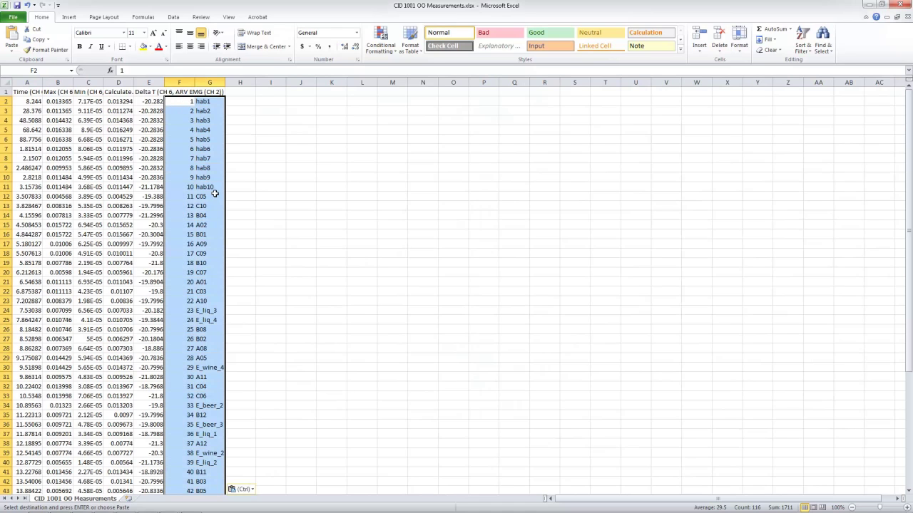
{"action": "scroll", "coordinate": [214, 201], "scroll_direction": "down", "scroll_amount": 2}
{"action": "scroll", "coordinate": [201, 208], "scroll_direction": "down", "scroll_amount": 7}
{"action": "left_click", "coordinate": [240, 320]}
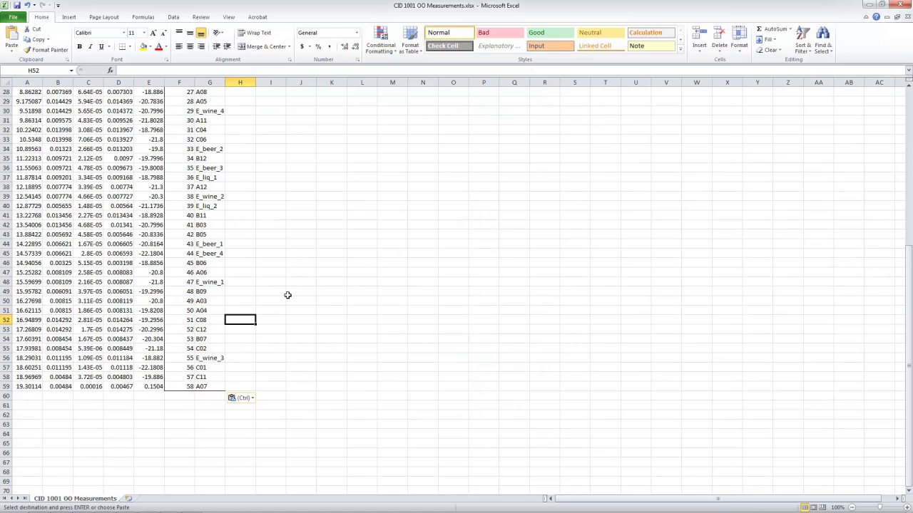
{"action": "key", "text": "ctrl+z"}
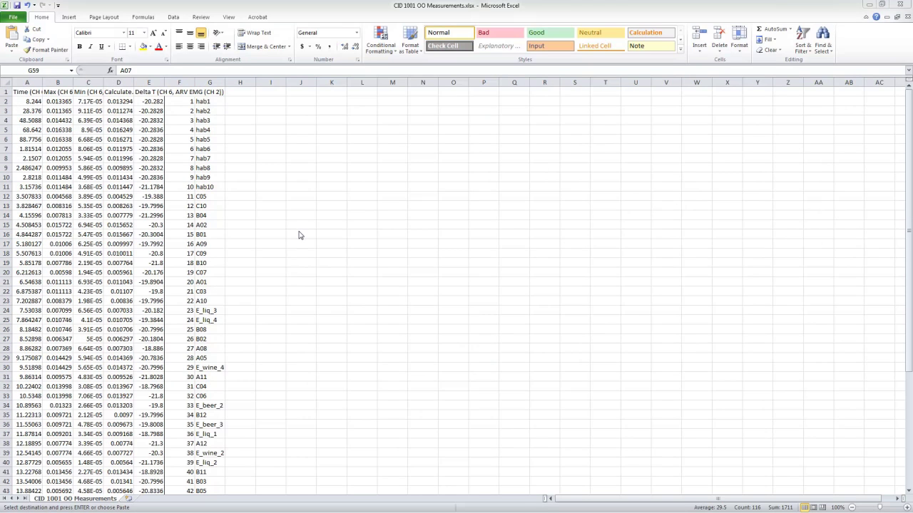